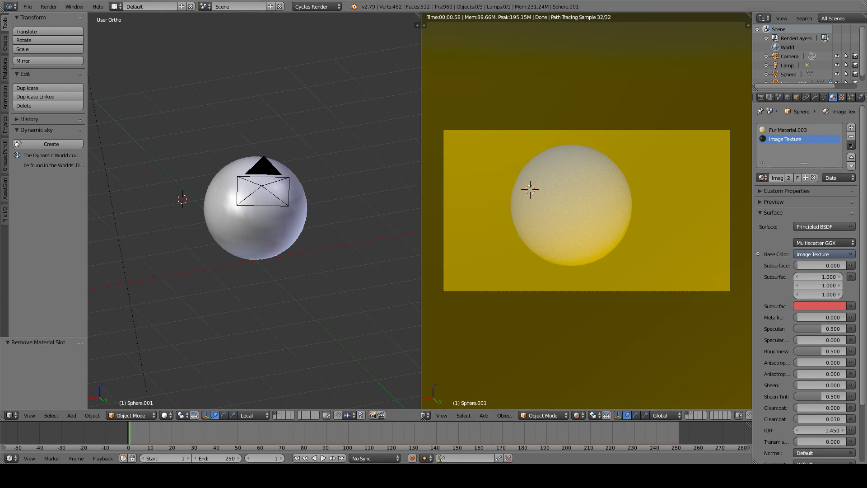
{"action": "middle_click_drag", "start_coordinate": [287, 210], "coordinate": [261, 275]}
{"action": "scroll", "coordinate": [281, 250], "scroll_direction": "up", "scroll_amount": 3}
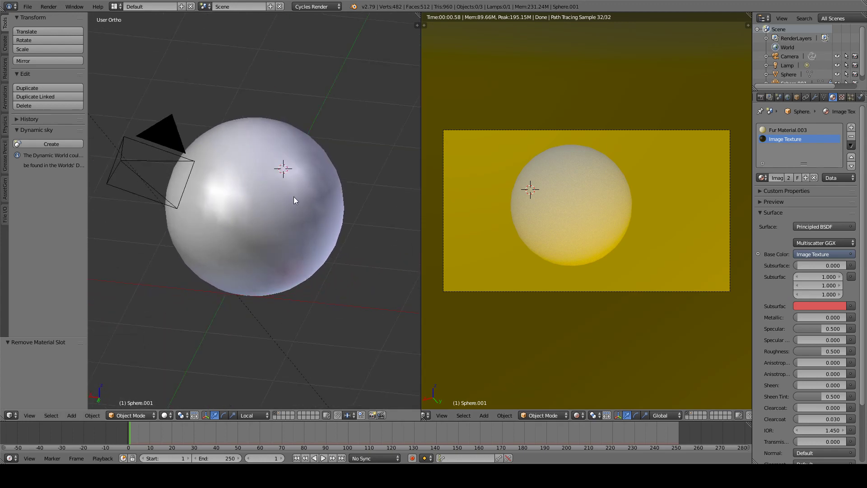
{"action": "left_click", "coordinate": [27, 7]}
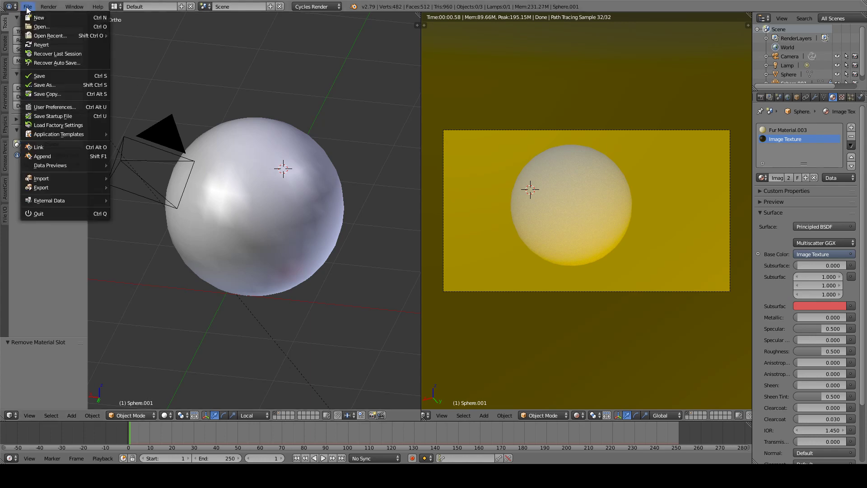
{"action": "mouse_move", "coordinate": [56, 180]}
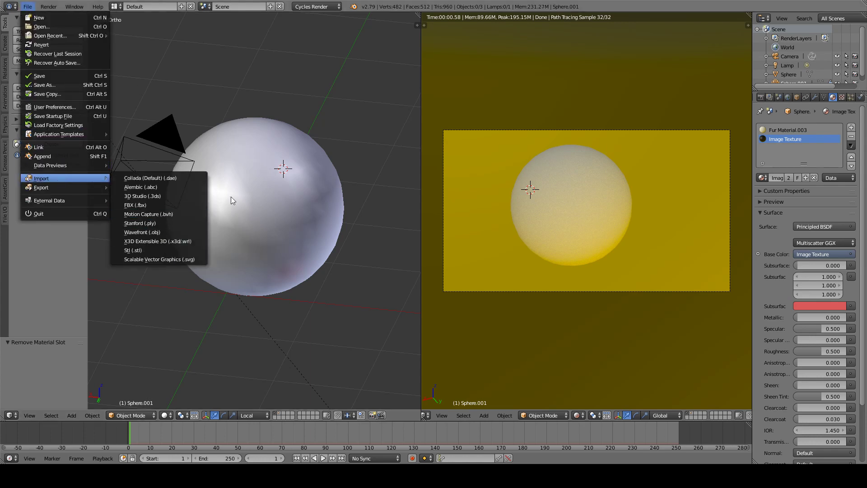
Step: Select the plain sphere and apply the Quick Fur effect to it
{"action": "right_click", "coordinate": [251, 202]}
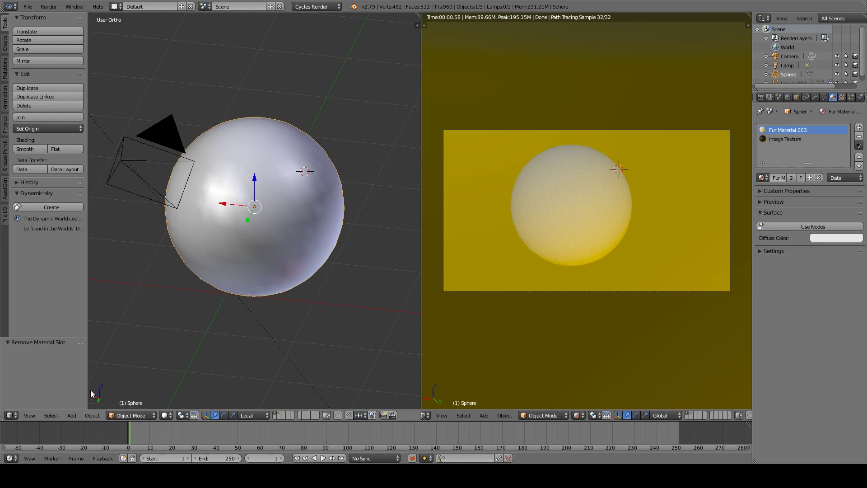
{"action": "left_click", "coordinate": [11, 415]}
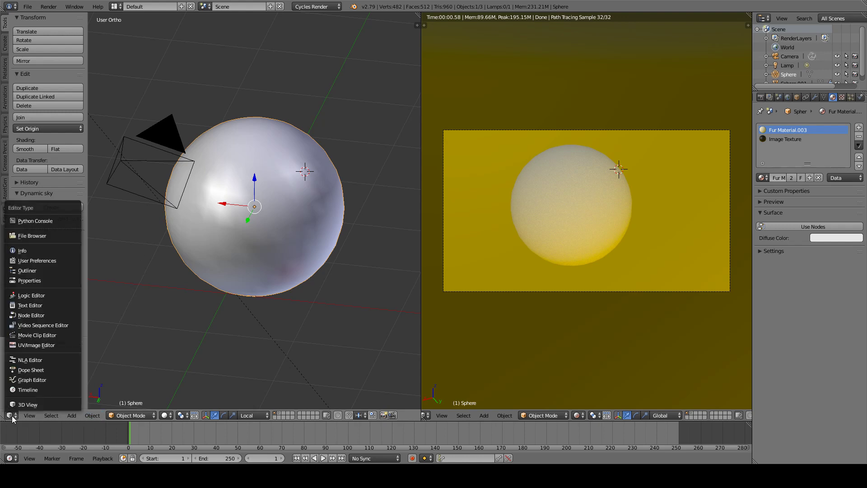
{"action": "left_click", "coordinate": [148, 348]}
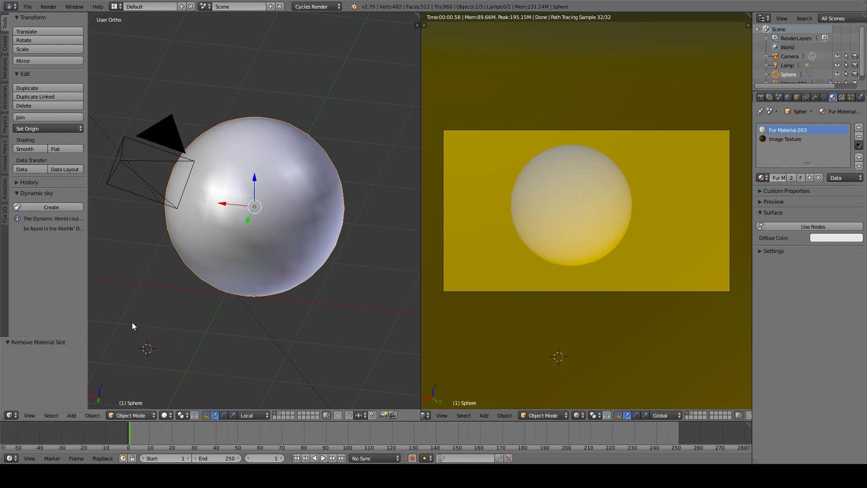
{"action": "left_click", "coordinate": [92, 415]}
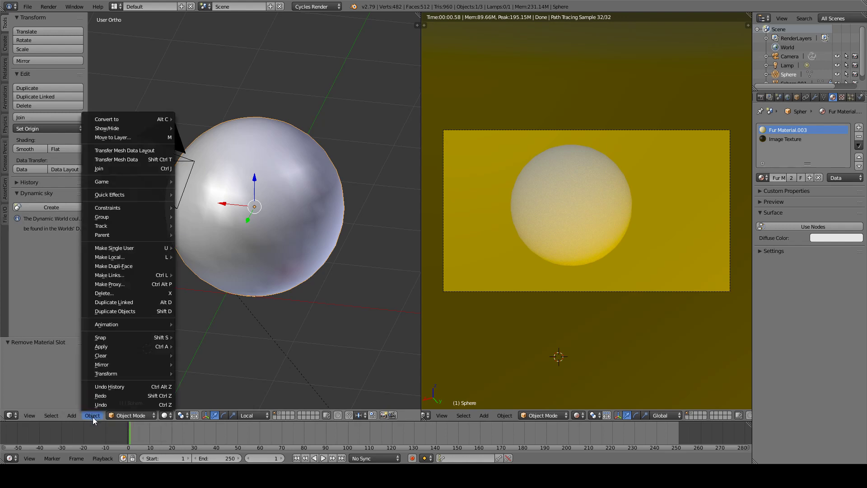
{"action": "mouse_move", "coordinate": [130, 195]}
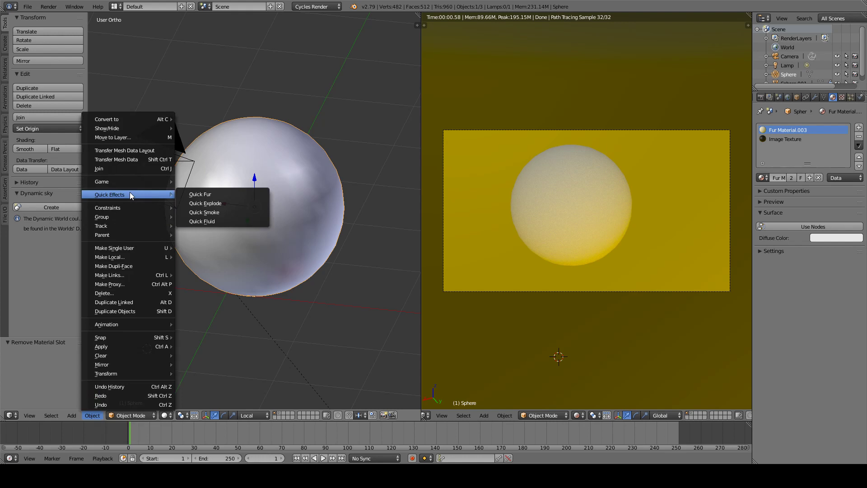
{"action": "left_click", "coordinate": [201, 194]}
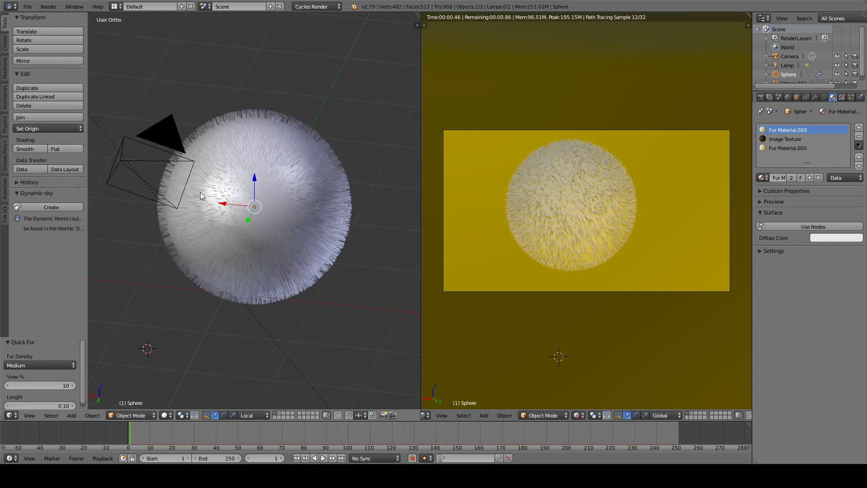
{"action": "scroll", "coordinate": [248, 169], "scroll_direction": "up", "scroll_amount": 2}
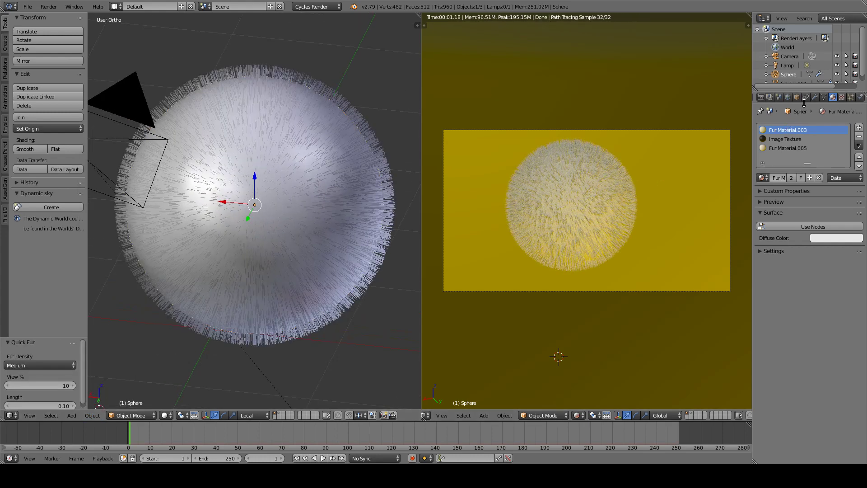
Step: Show the sphere's particle settings and switch to the scene layer with the black-haired sphere, using Rendered shading in the camera view
{"action": "left_click", "coordinate": [850, 97]}
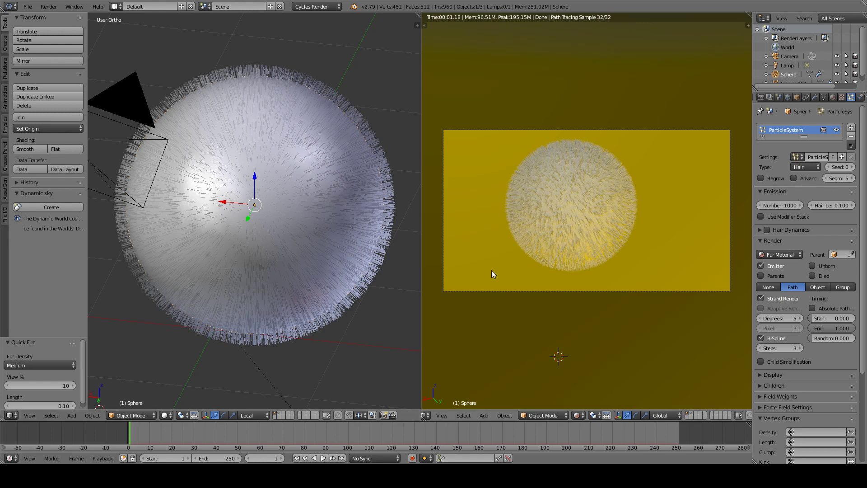
{"action": "left_click", "coordinate": [279, 413]}
{"action": "scroll", "coordinate": [571, 185], "scroll_direction": "up", "scroll_amount": 3}
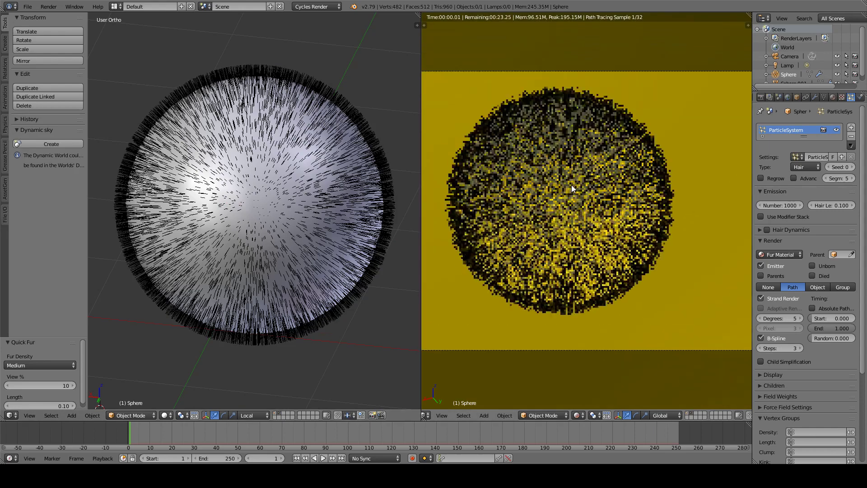
{"action": "middle_click_drag", "start_coordinate": [555, 188], "coordinate": [580, 200], "text": "shift"}
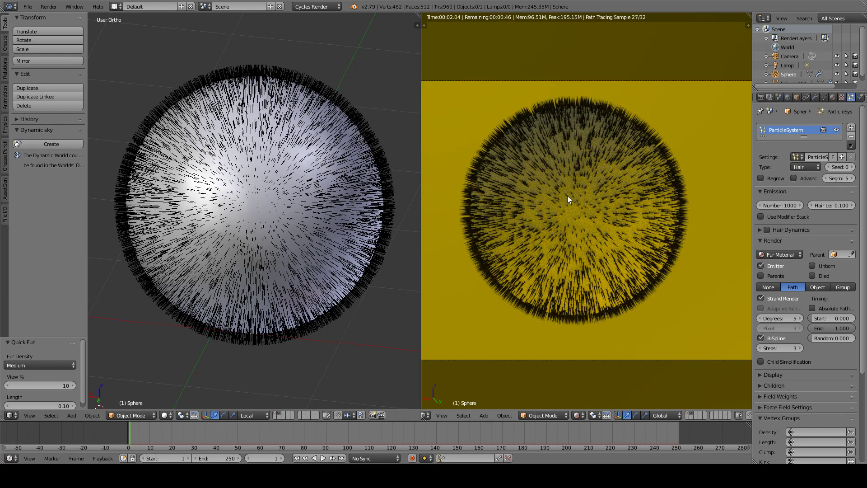
{"action": "scroll", "coordinate": [563, 194], "scroll_direction": "up", "scroll_amount": 1}
{"action": "scroll", "coordinate": [562, 194], "scroll_direction": "up", "scroll_amount": 3}
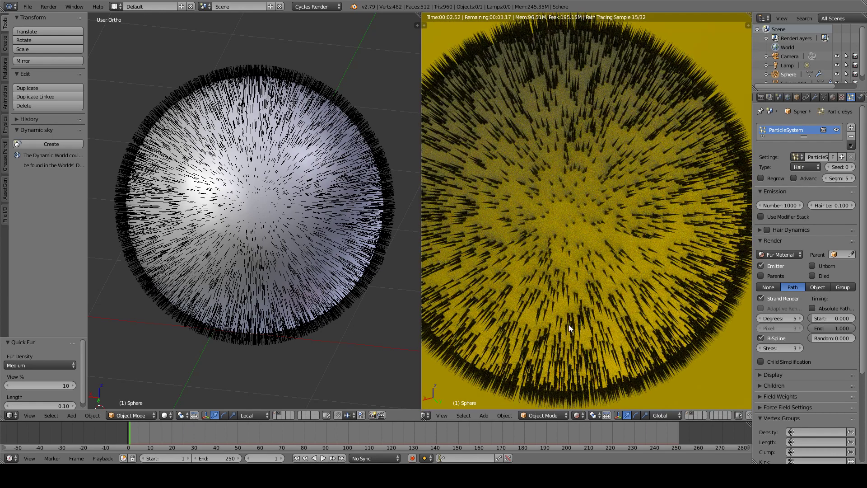
{"action": "left_click", "coordinate": [578, 415]}
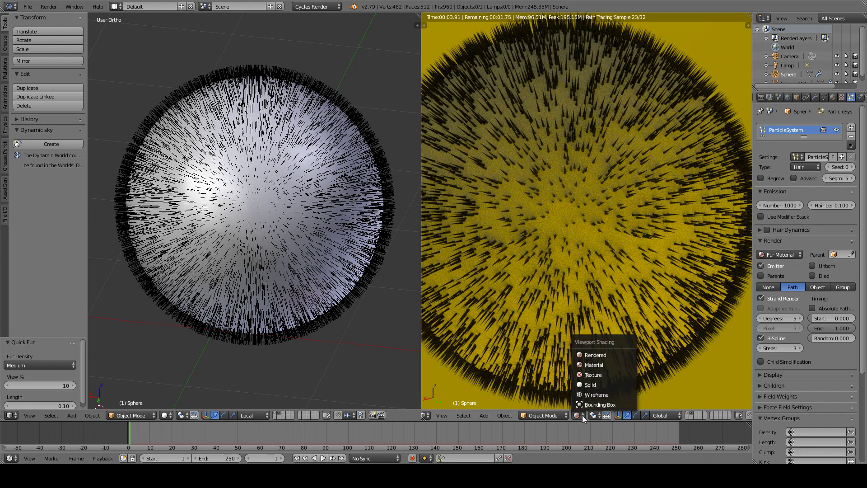
{"action": "left_click", "coordinate": [595, 355]}
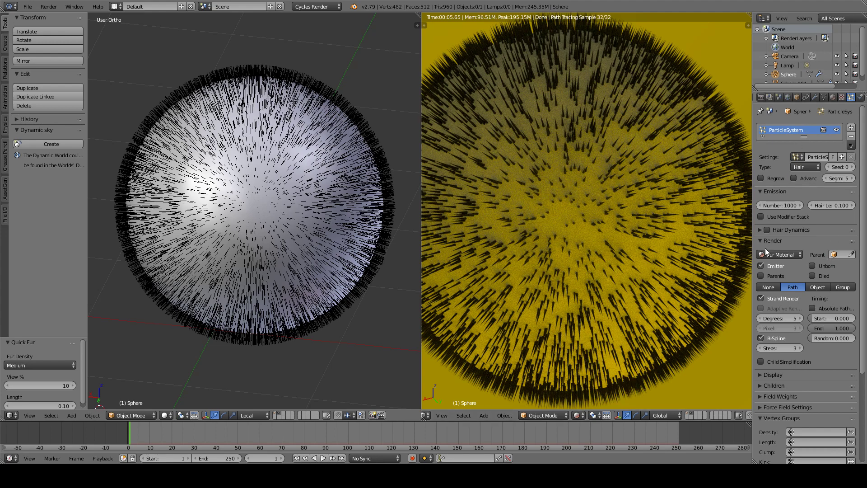
Step: Select the black-haired sphere and set its Cycles hair thickness to 0.1 at the root and 0.01 at the tip
{"action": "scroll", "coordinate": [327, 228], "scroll_direction": "down", "scroll_amount": 3}
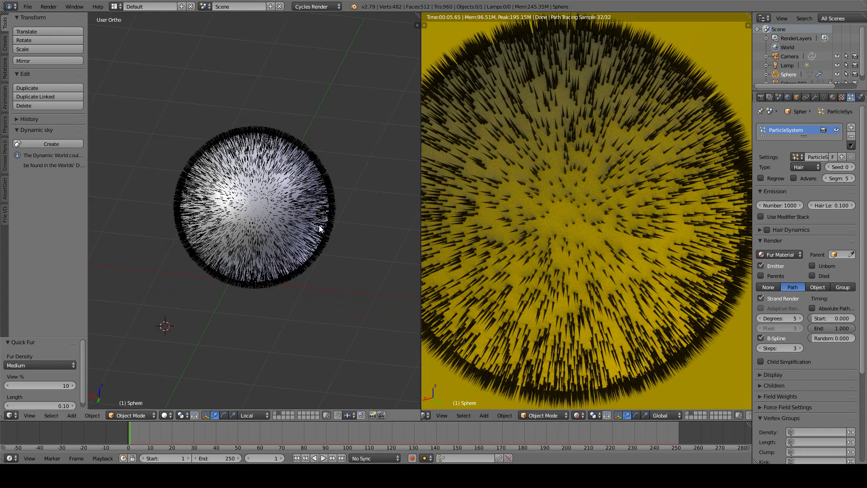
{"action": "right_click", "coordinate": [224, 227]}
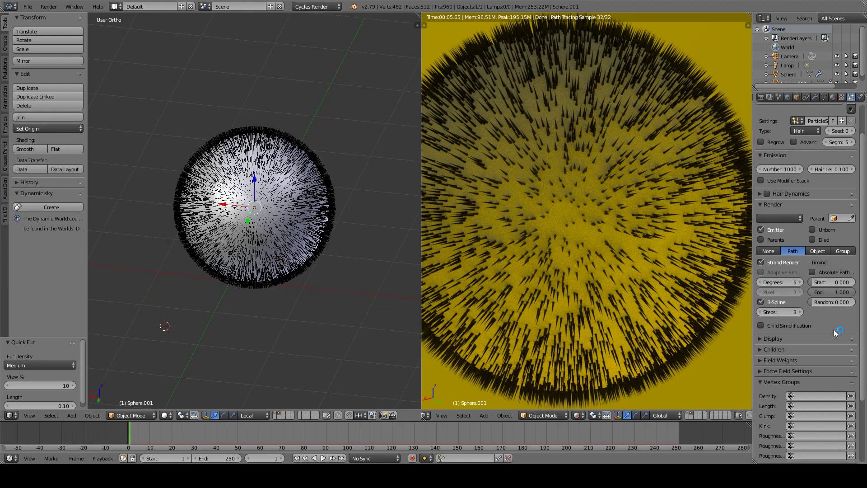
{"action": "scroll", "coordinate": [830, 336], "scroll_direction": "down", "scroll_amount": 5}
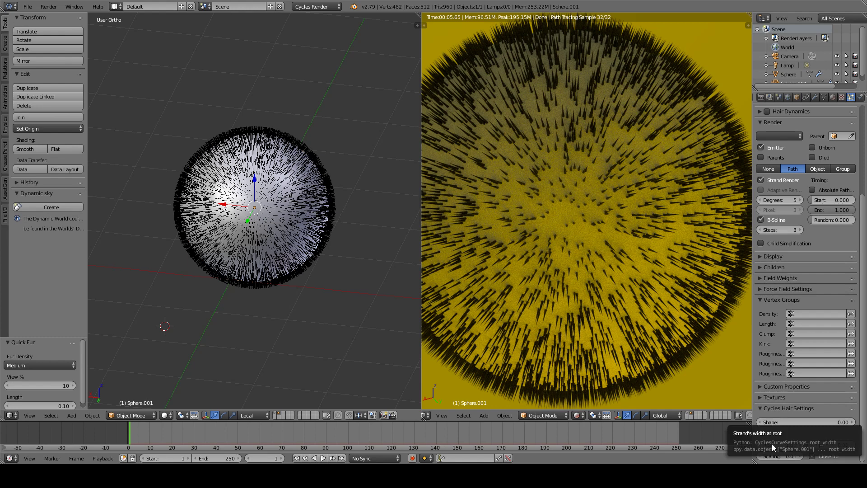
{"action": "left_click", "coordinate": [785, 444]}
{"action": "type", "text": "0.1"}
{"action": "key", "text": "Return"}
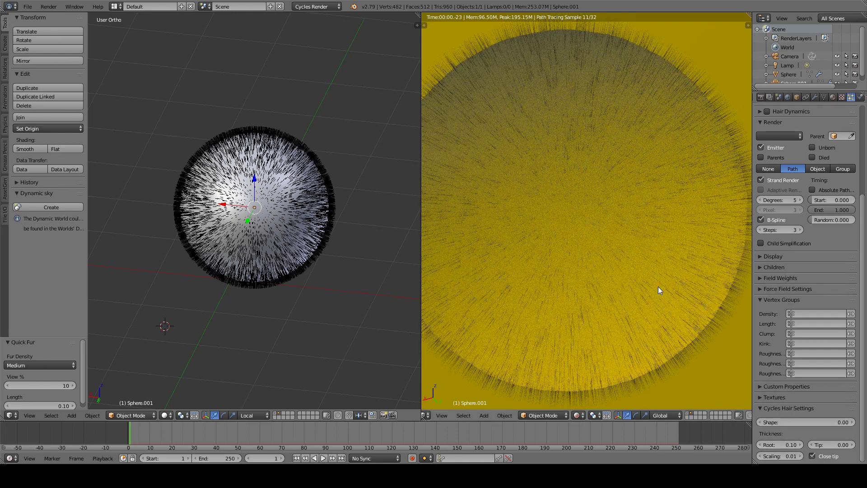
{"action": "left_click", "coordinate": [842, 445]}
{"action": "type", "text": "0.01"}
{"action": "key", "text": "Return"}
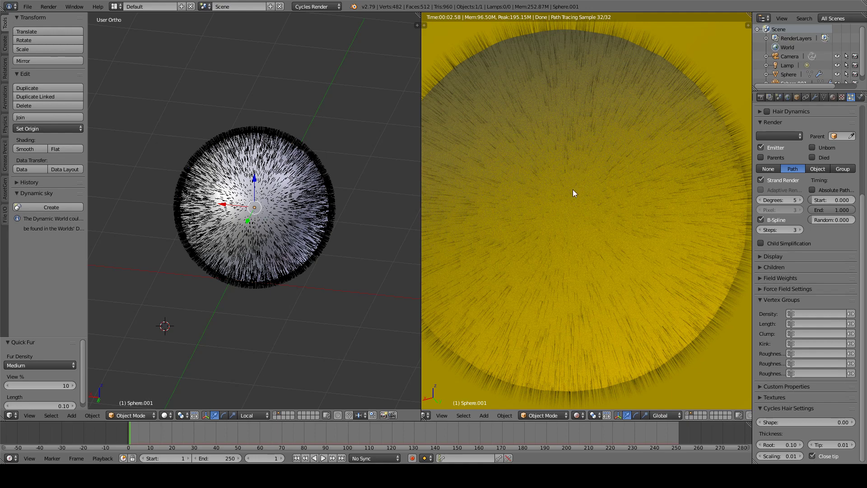
Step: Set the emission number of the sphere's hair particle system to 10000
{"action": "scroll", "coordinate": [554, 136], "scroll_direction": "down", "scroll_amount": 3}
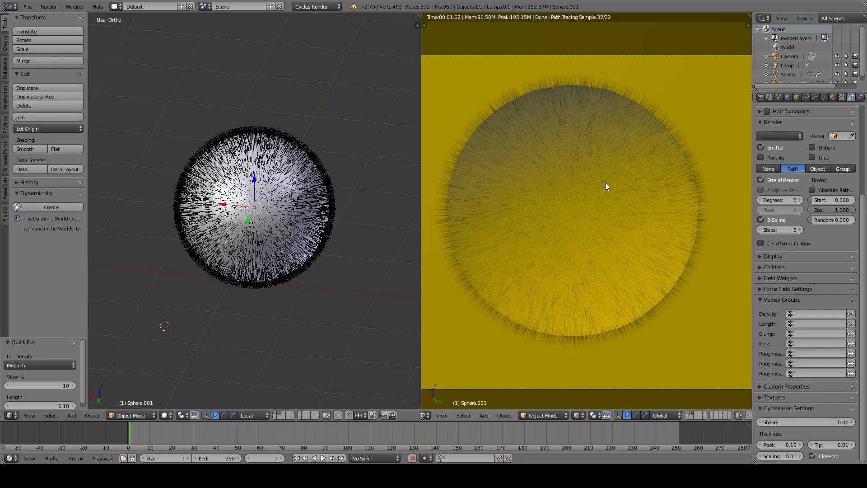
{"action": "middle_click_drag", "start_coordinate": [576, 188], "coordinate": [584, 206]}
{"action": "key", "text": "KP_0"}
{"action": "scroll", "coordinate": [574, 191], "scroll_direction": "up", "scroll_amount": 1}
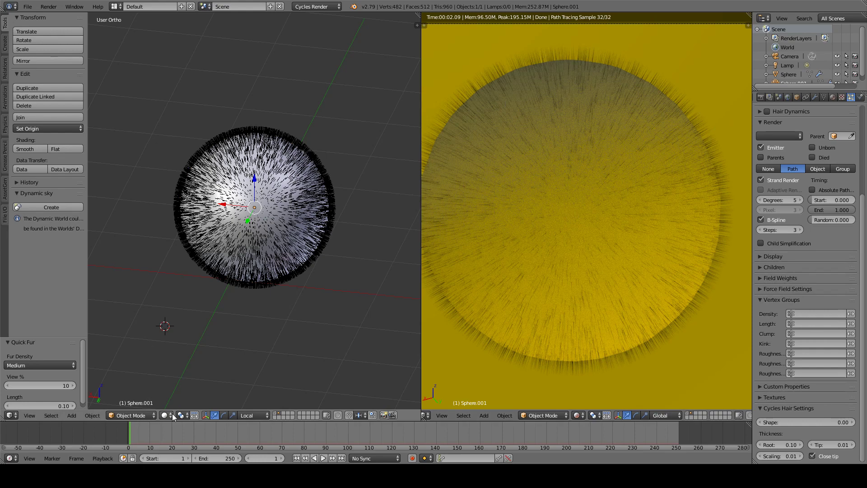
{"action": "key", "text": "KP_0"}
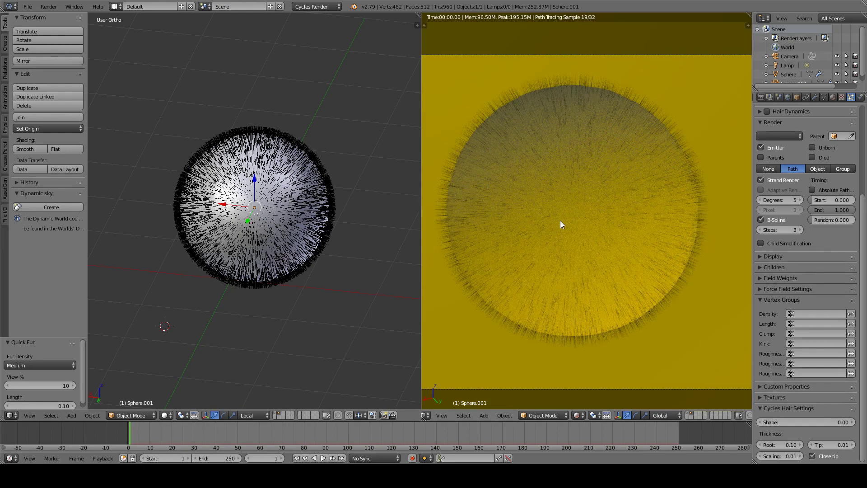
{"action": "scroll", "coordinate": [803, 199], "scroll_direction": "up", "scroll_amount": 2}
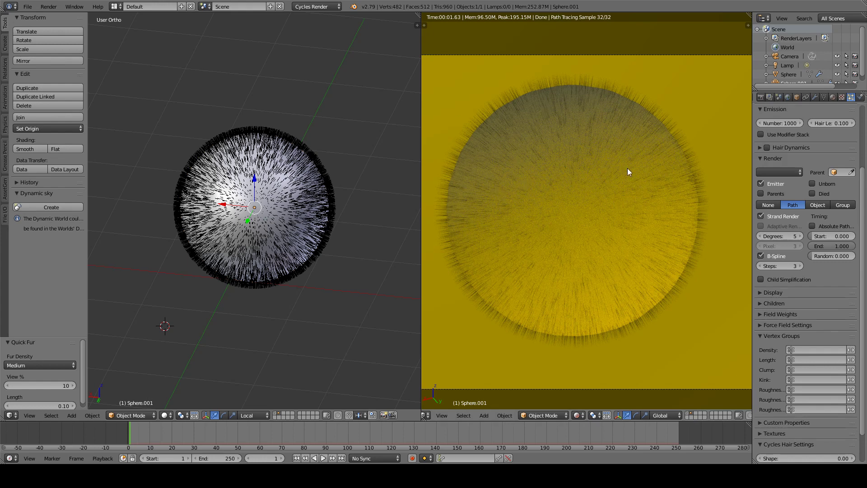
{"action": "left_click", "coordinate": [792, 122]}
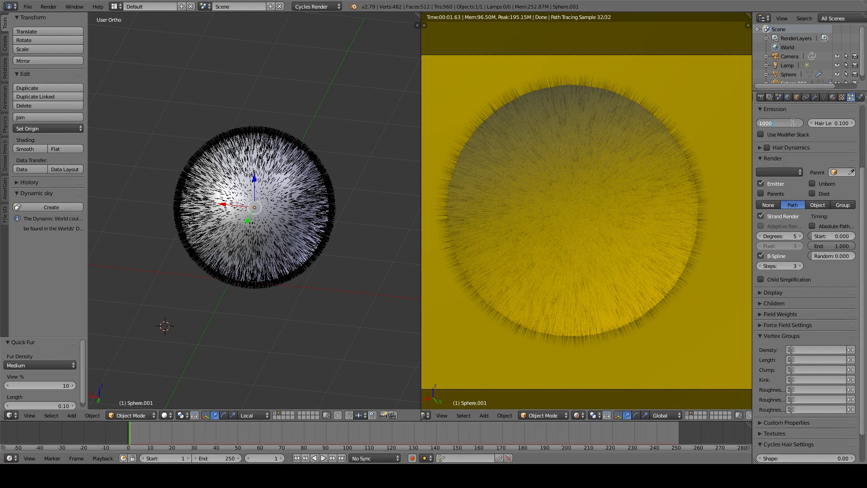
{"action": "type", "text": "10000"}
{"action": "key", "text": "Return"}
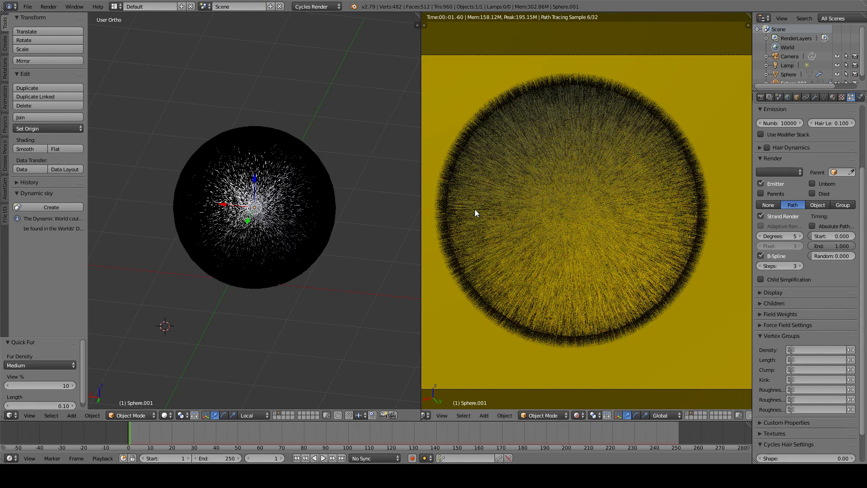
Step: Check the denser fur in the rendered view and switch the sphere to Weight Paint mode
{"action": "middle_click_drag", "start_coordinate": [540, 204], "coordinate": [562, 209]}
{"action": "scroll", "coordinate": [586, 211], "scroll_direction": "up", "scroll_amount": 5}
{"action": "scroll", "coordinate": [586, 210], "scroll_direction": "down", "scroll_amount": 4}
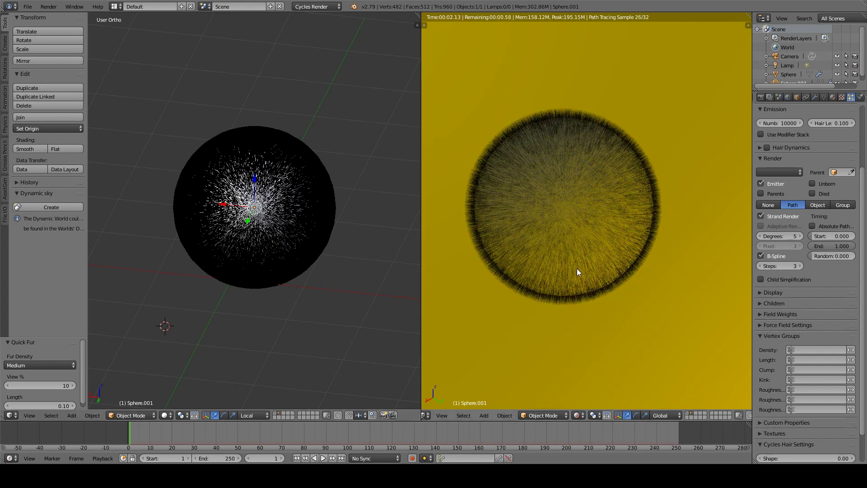
{"action": "scroll", "coordinate": [552, 198], "scroll_direction": "up", "scroll_amount": 2}
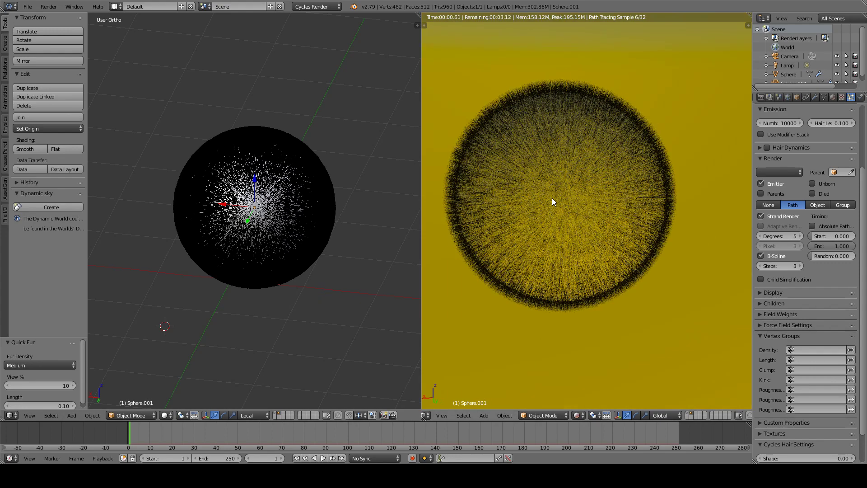
{"action": "key", "text": "KP_0"}
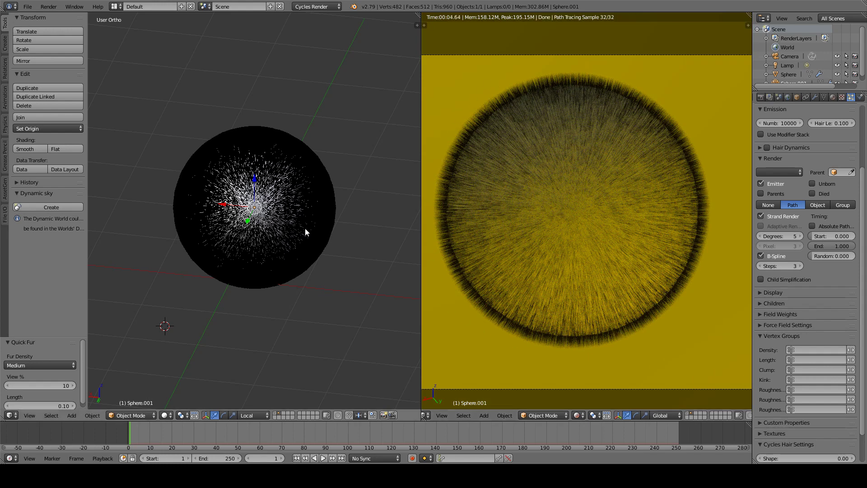
{"action": "left_click", "coordinate": [129, 415]}
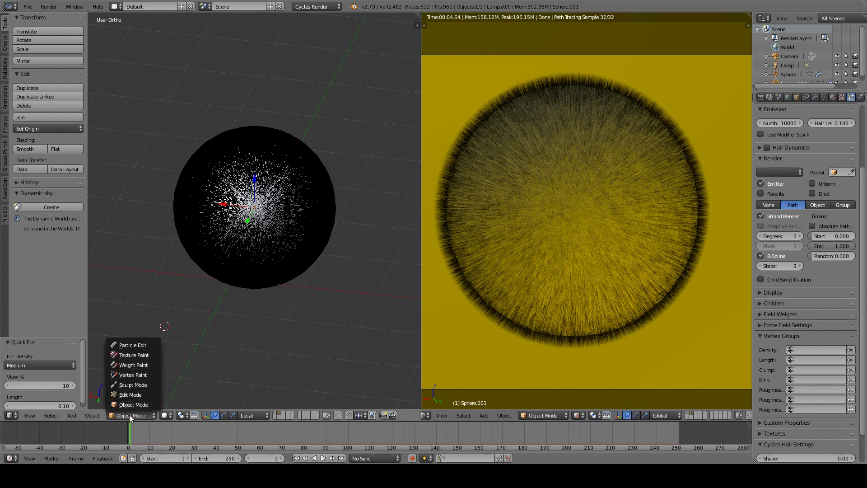
{"action": "left_click", "coordinate": [135, 345]}
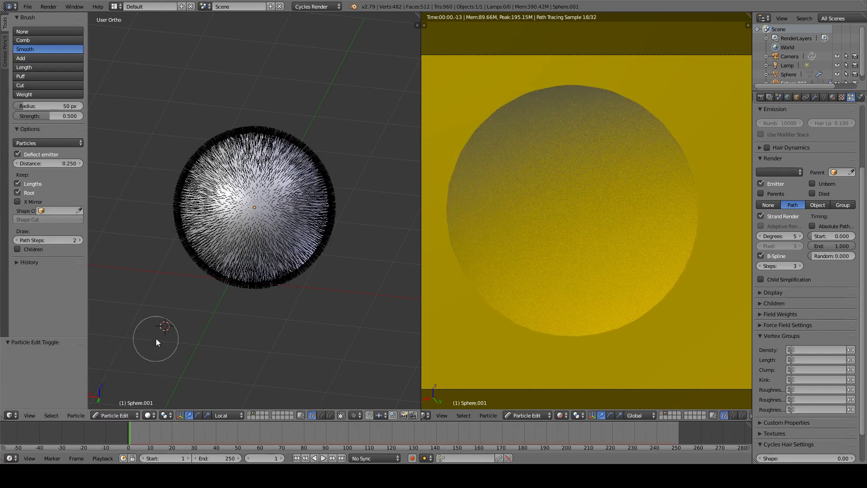
{"action": "left_click", "coordinate": [127, 414]}
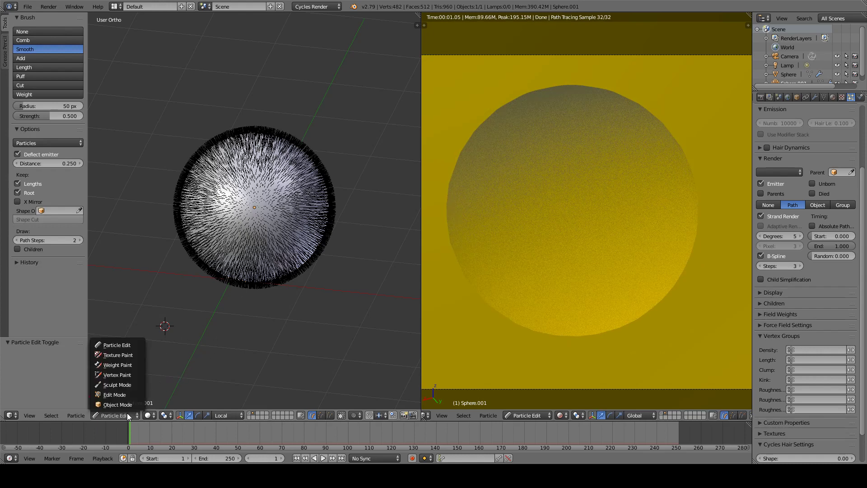
{"action": "left_click", "coordinate": [129, 365]}
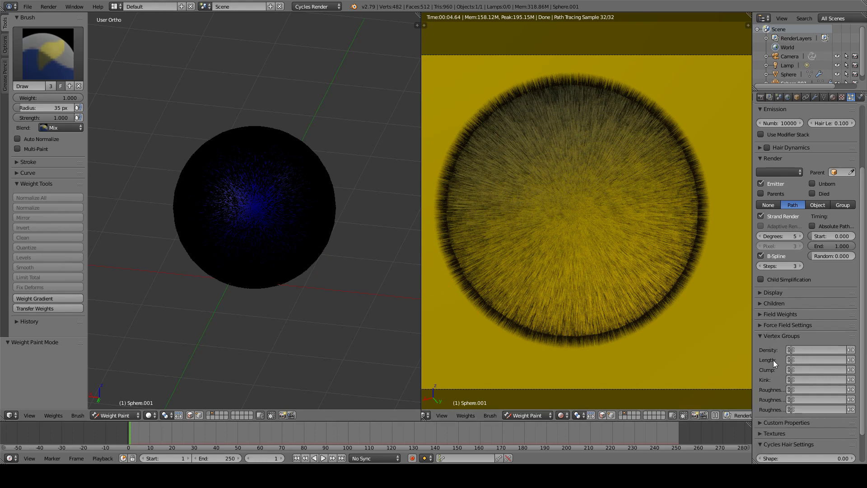
{"action": "scroll", "coordinate": [839, 110], "scroll_direction": "up", "scroll_amount": 3}
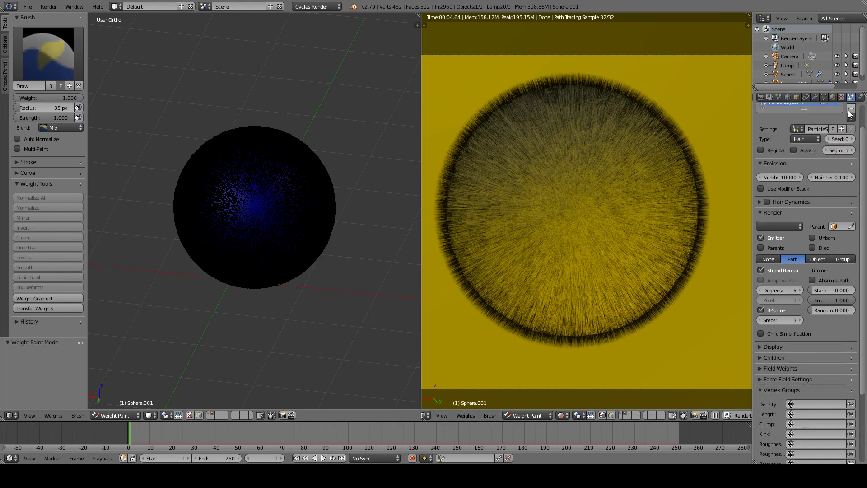
Step: Switch the sphere from Weight Paint to Particle Edit mode and activate the Comb brush
{"action": "scroll", "coordinate": [822, 219], "scroll_direction": "down", "scroll_amount": 5}
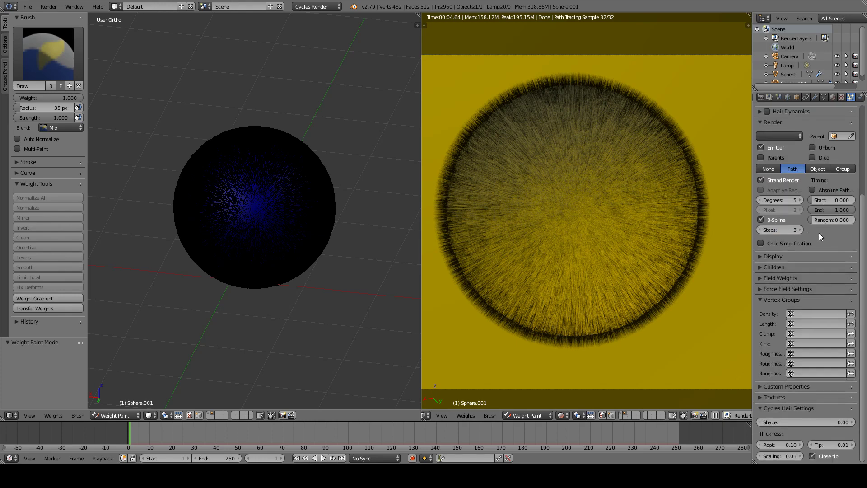
{"action": "left_click", "coordinate": [120, 416]}
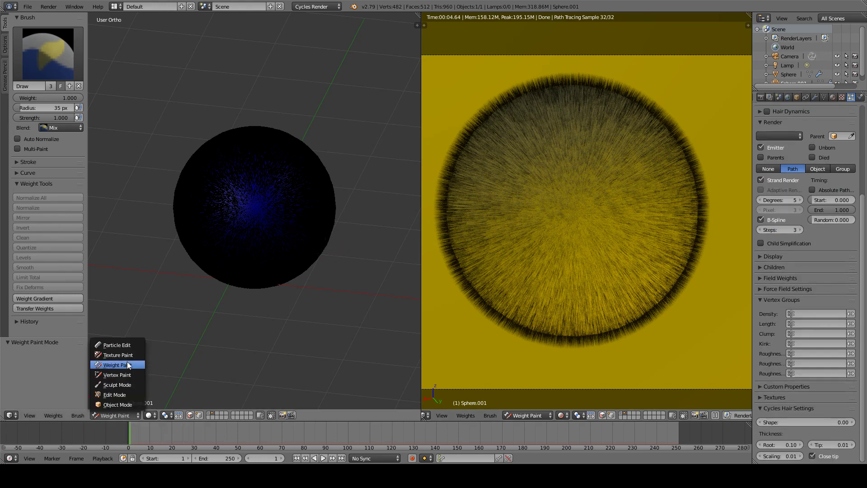
{"action": "left_click", "coordinate": [129, 344]}
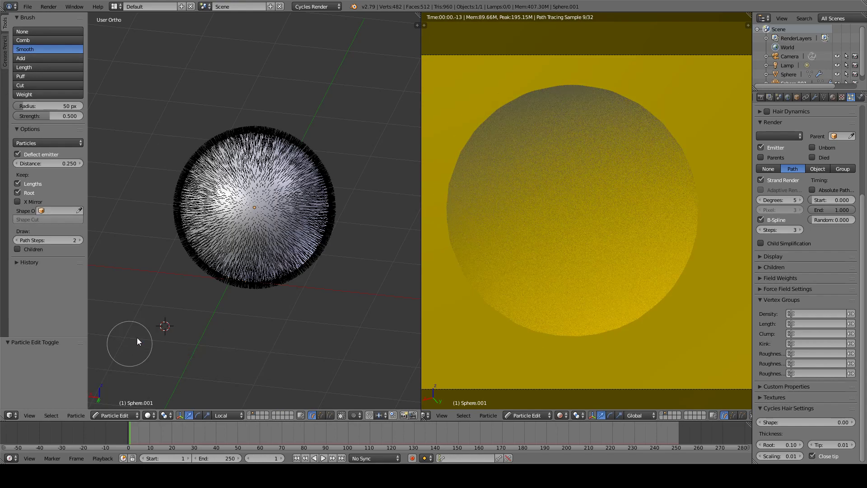
{"action": "scroll", "coordinate": [280, 233], "scroll_direction": "up", "scroll_amount": 2}
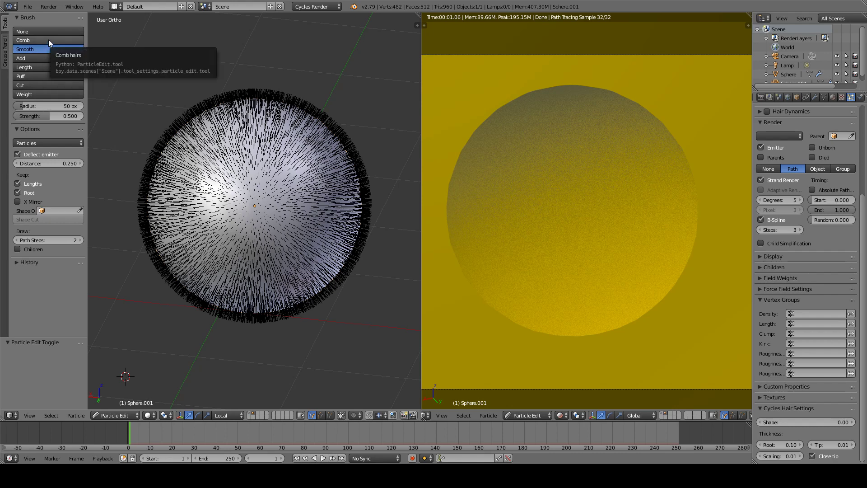
{"action": "left_click", "coordinate": [34, 42]}
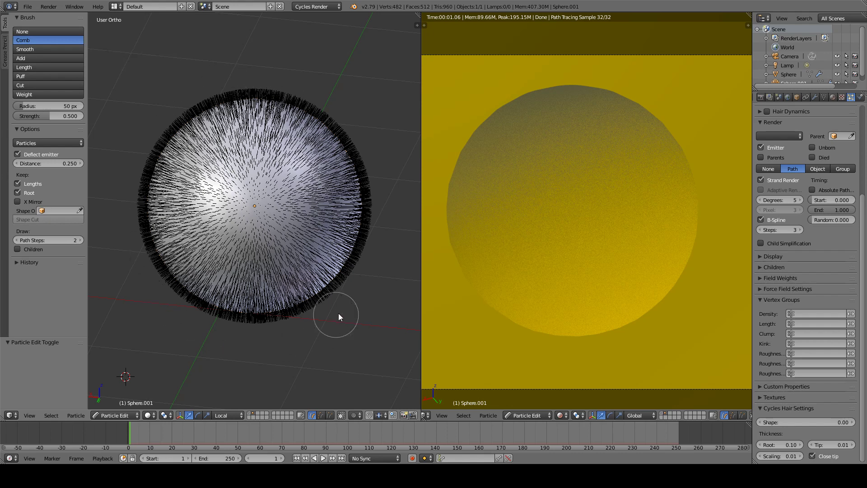
Step: Comb the upright hairs on the facing side of the sphere downward from the crown and gather them at the underside
{"action": "mouse_move", "coordinate": [301, 95]}
{"action": "left_mouse_down"}
{"action": "mouse_move", "coordinate": [360, 212]}
{"action": "mouse_move", "coordinate": [351, 258]}
{"action": "left_mouse_up"}
{"action": "mouse_move", "coordinate": [248, 92]}
{"action": "left_mouse_down"}
{"action": "mouse_move", "coordinate": [183, 115]}
{"action": "mouse_move", "coordinate": [150, 291]}
{"action": "left_mouse_up"}
{"action": "left_click_drag", "start_coordinate": [236, 128], "coordinate": [155, 298]}
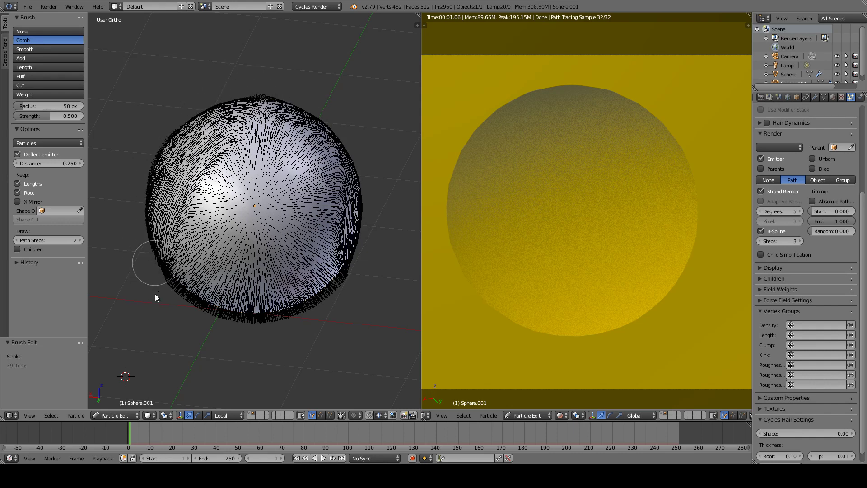
{"action": "mouse_move", "coordinate": [232, 162]}
{"action": "left_mouse_down"}
{"action": "mouse_move", "coordinate": [201, 197]}
{"action": "mouse_move", "coordinate": [174, 312]}
{"action": "left_mouse_up"}
{"action": "mouse_move", "coordinate": [271, 164]}
{"action": "left_mouse_down"}
{"action": "mouse_move", "coordinate": [346, 255]}
{"action": "mouse_move", "coordinate": [343, 293]}
{"action": "left_mouse_up"}
{"action": "left_click_drag", "start_coordinate": [285, 133], "coordinate": [342, 210]}
{"action": "mouse_move", "coordinate": [259, 129]}
{"action": "left_mouse_down"}
{"action": "mouse_move", "coordinate": [209, 161]}
{"action": "mouse_move", "coordinate": [168, 232]}
{"action": "left_mouse_up"}
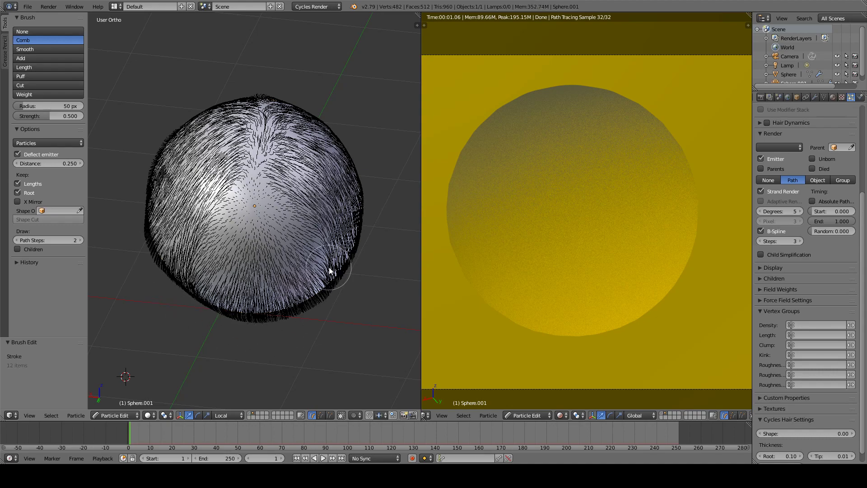
{"action": "mouse_move", "coordinate": [328, 267]}
{"action": "left_mouse_down"}
{"action": "mouse_move", "coordinate": [292, 323]}
{"action": "mouse_move", "coordinate": [225, 323]}
{"action": "left_mouse_up"}
{"action": "left_click_drag", "start_coordinate": [158, 234], "coordinate": [181, 311]}
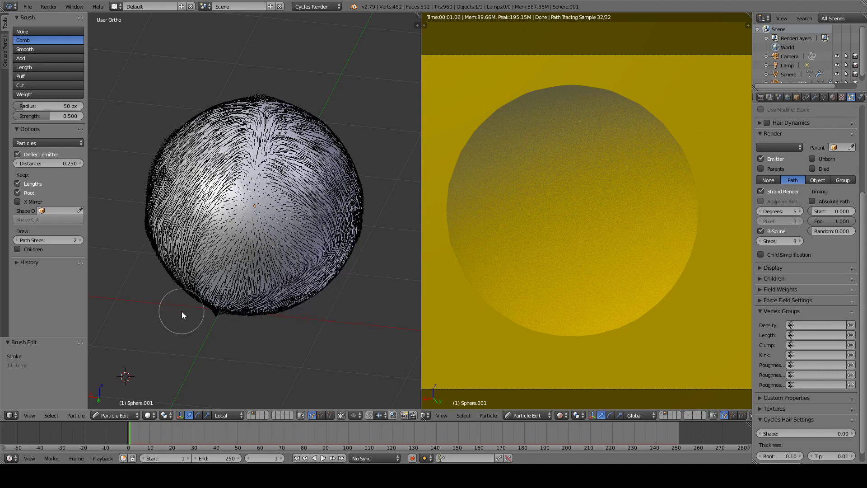
{"action": "left_click_drag", "start_coordinate": [359, 186], "coordinate": [346, 246]}
Step: Turn to the adjacent side of the sphere and comb its hairs down toward the bottom point
{"action": "middle_click_drag", "start_coordinate": [164, 186], "coordinate": [253, 176]}
{"action": "left_click_drag", "start_coordinate": [184, 116], "coordinate": [161, 300]}
{"action": "left_click_drag", "start_coordinate": [184, 234], "coordinate": [286, 329]}
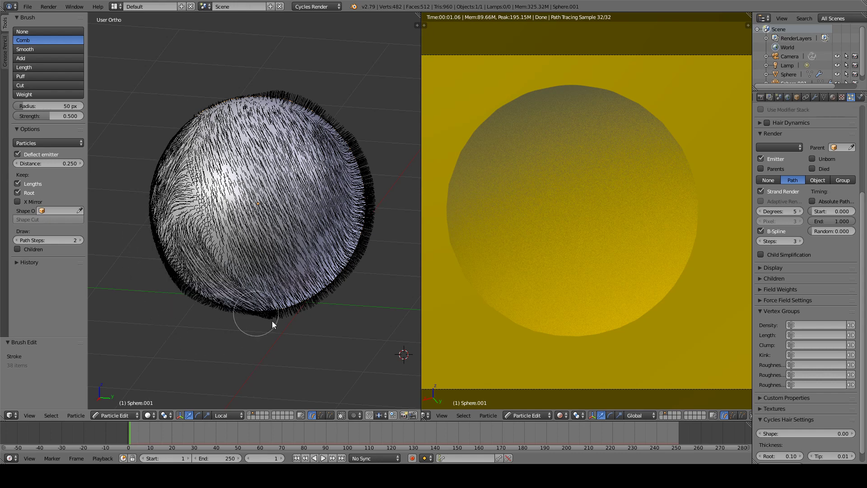
{"action": "left_click_drag", "start_coordinate": [311, 115], "coordinate": [351, 241]}
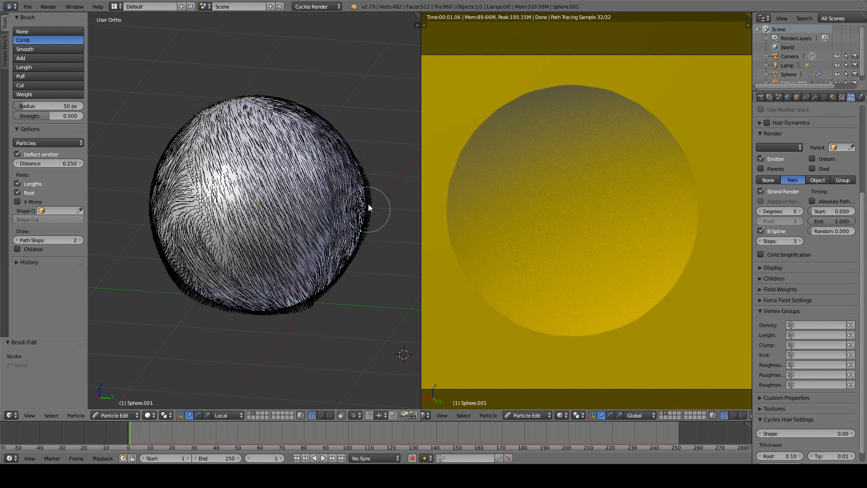
{"action": "left_click_drag", "start_coordinate": [367, 188], "coordinate": [253, 323]}
{"action": "left_click_drag", "start_coordinate": [177, 271], "coordinate": [255, 310]}
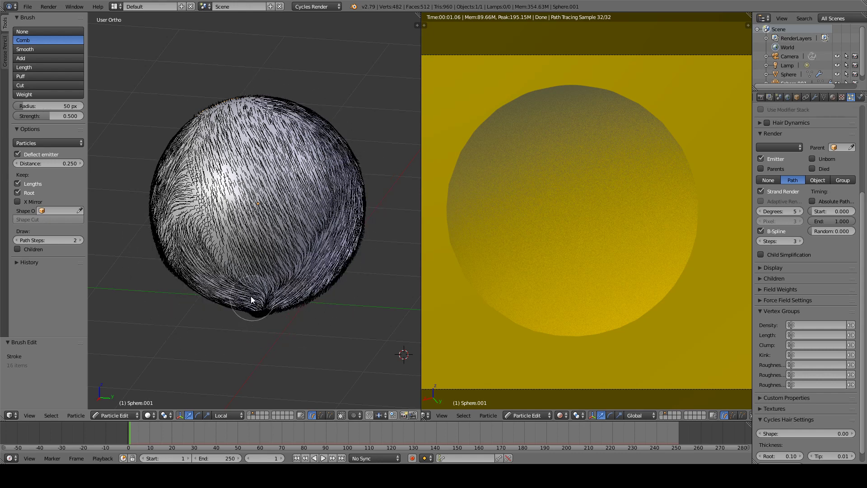
{"action": "left_click_drag", "start_coordinate": [156, 196], "coordinate": [252, 285]}
{"action": "left_click_drag", "start_coordinate": [357, 236], "coordinate": [269, 319]}
Step: Comb the hairs on the remaining uncombed sides of the sphere down toward its underside
{"action": "middle_click_drag", "start_coordinate": [240, 229], "coordinate": [328, 204]}
{"action": "left_click_drag", "start_coordinate": [171, 167], "coordinate": [153, 285]}
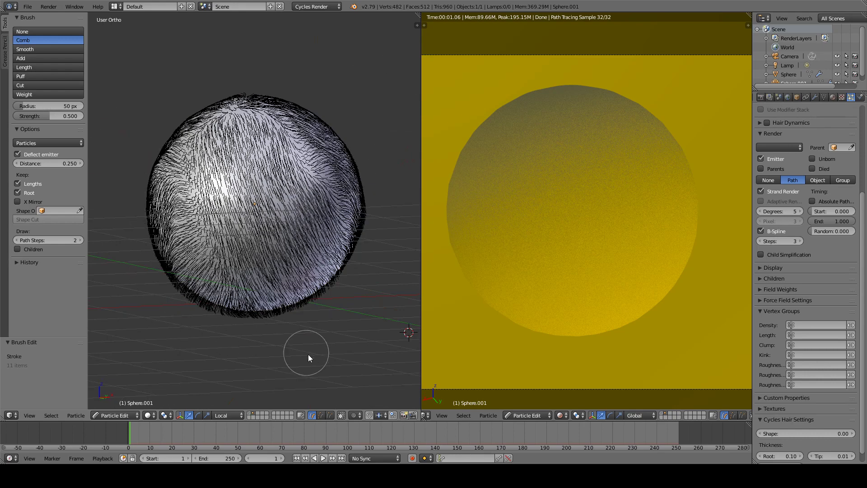
{"action": "mouse_move", "coordinate": [151, 210]}
{"action": "left_mouse_down"}
{"action": "mouse_move", "coordinate": [154, 245]}
{"action": "mouse_move", "coordinate": [262, 318]}
{"action": "left_mouse_up"}
{"action": "mouse_move", "coordinate": [359, 215]}
{"action": "left_mouse_down"}
{"action": "mouse_move", "coordinate": [331, 263]}
{"action": "mouse_move", "coordinate": [267, 316]}
{"action": "left_mouse_up"}
{"action": "mouse_move", "coordinate": [316, 129]}
{"action": "left_mouse_down"}
{"action": "mouse_move", "coordinate": [340, 246]}
{"action": "mouse_move", "coordinate": [263, 333]}
{"action": "left_mouse_up"}
{"action": "mouse_move", "coordinate": [265, 332]}
{"action": "middle_mouse_down"}
{"action": "mouse_move", "coordinate": [305, 257]}
{"action": "mouse_move", "coordinate": [166, 300]}
{"action": "mouse_move", "coordinate": [213, 315]}
{"action": "mouse_move", "coordinate": [361, 234]}
{"action": "middle_mouse_up"}
{"action": "mouse_move", "coordinate": [338, 309]}
{"action": "middle_mouse_down"}
{"action": "mouse_move", "coordinate": [304, 199]}
{"action": "mouse_move", "coordinate": [246, 275]}
{"action": "middle_mouse_up"}
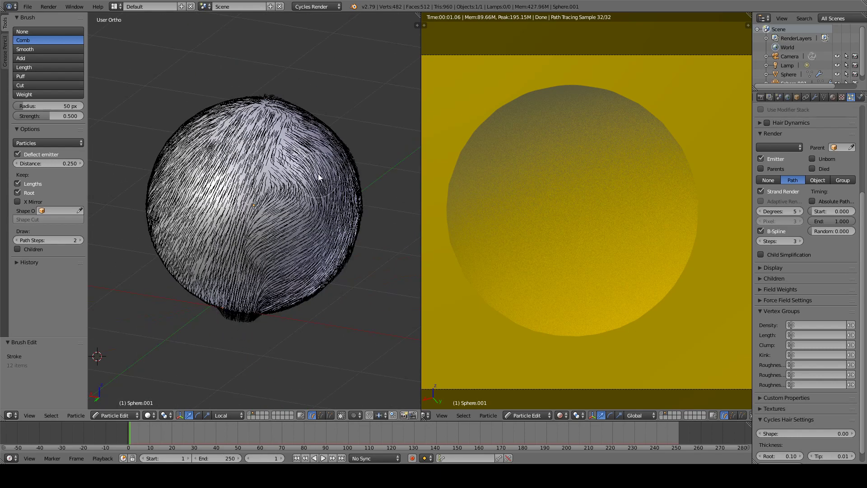
{"action": "middle_click_drag", "start_coordinate": [319, 177], "coordinate": [311, 194]}
{"action": "left_click_drag", "start_coordinate": [355, 202], "coordinate": [371, 235]}
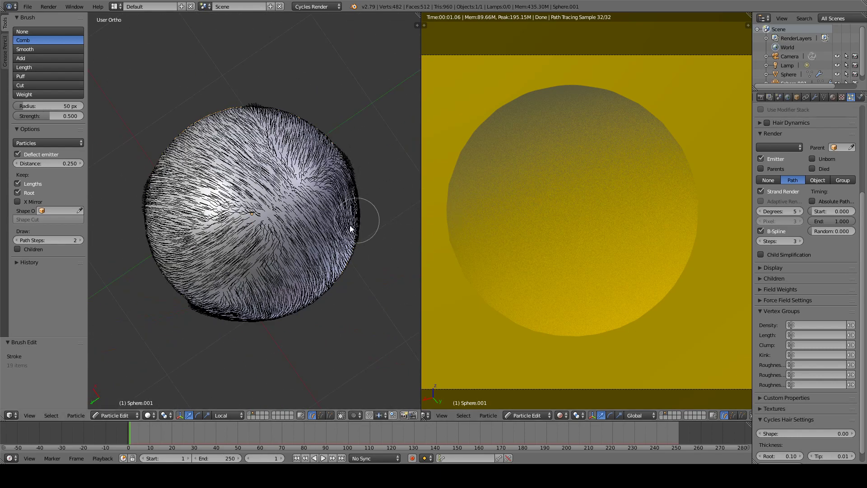
{"action": "middle_click_drag", "start_coordinate": [333, 237], "coordinate": [155, 385]}
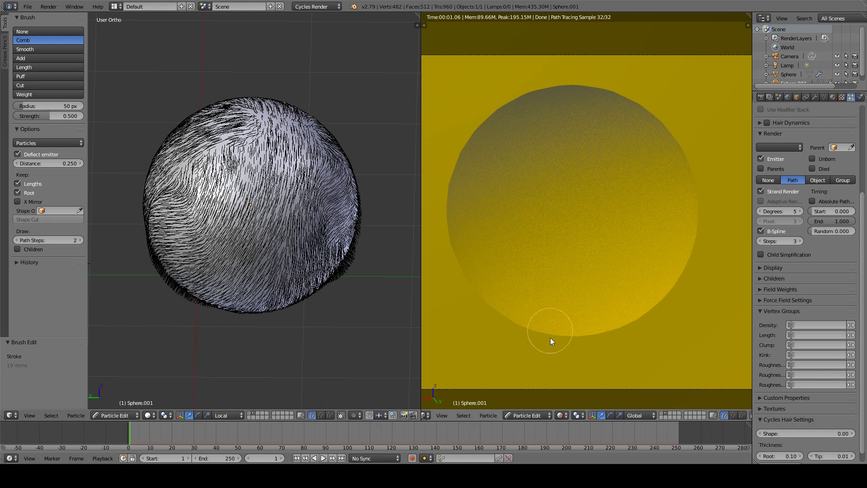
Step: Return the sphere to Object Mode and examine the combed fur in the Rendered viewport from another angle and from the camera
{"action": "left_click", "coordinate": [560, 415]}
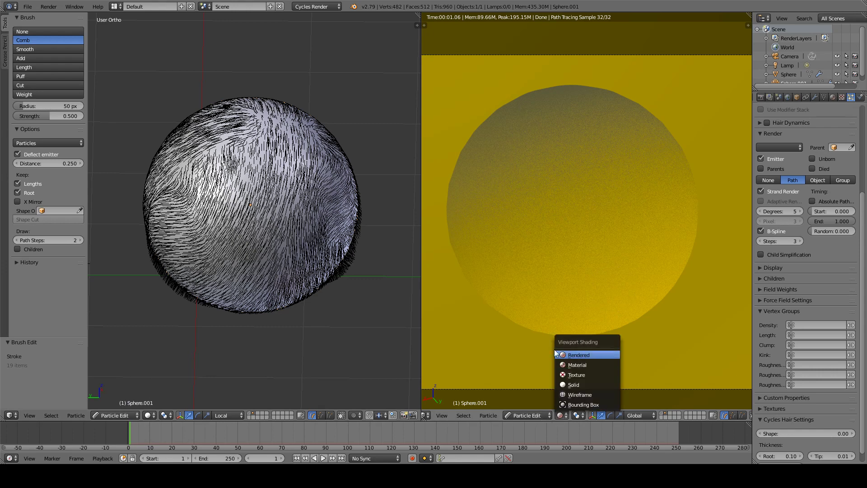
{"action": "left_click", "coordinate": [580, 354]}
{"action": "left_click", "coordinate": [115, 419]}
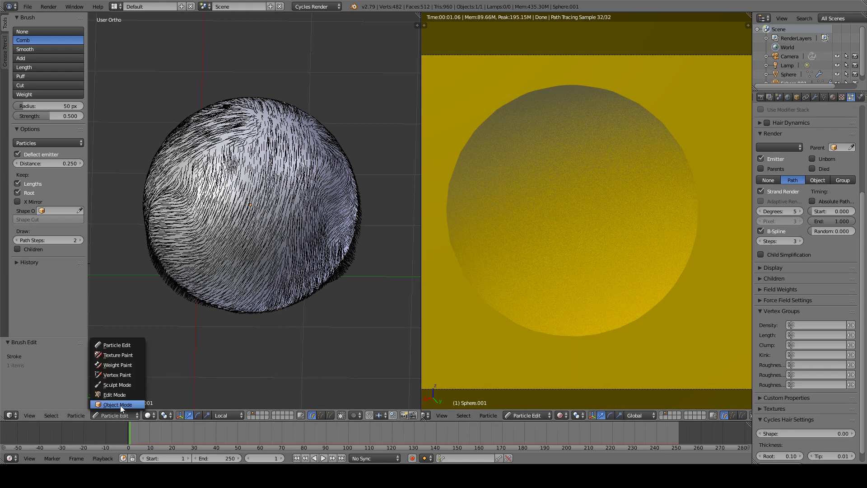
{"action": "left_click", "coordinate": [120, 405]}
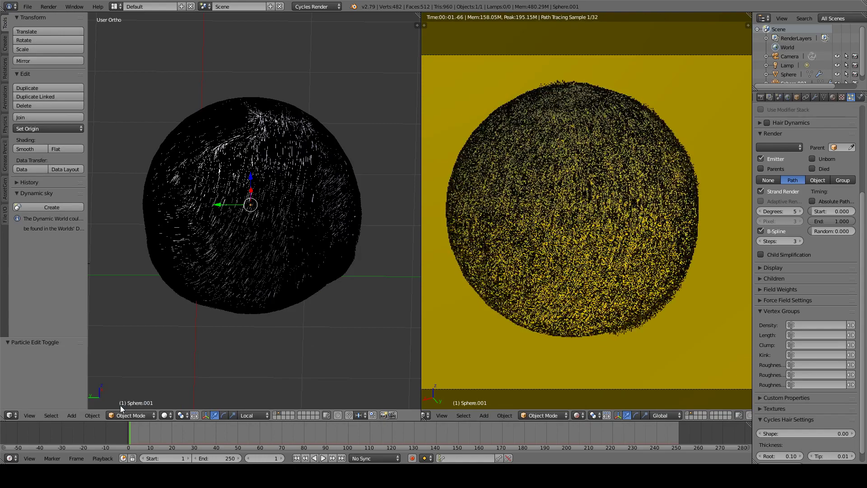
{"action": "middle_click_drag", "start_coordinate": [584, 142], "coordinate": [592, 199]}
{"action": "scroll", "coordinate": [589, 182], "scroll_direction": "up", "scroll_amount": 2}
{"action": "mouse_move", "coordinate": [527, 204]}
{"action": "middle_mouse_down"}
{"action": "mouse_move", "coordinate": [543, 235]}
{"action": "mouse_move", "coordinate": [535, 203]}
{"action": "middle_mouse_up"}
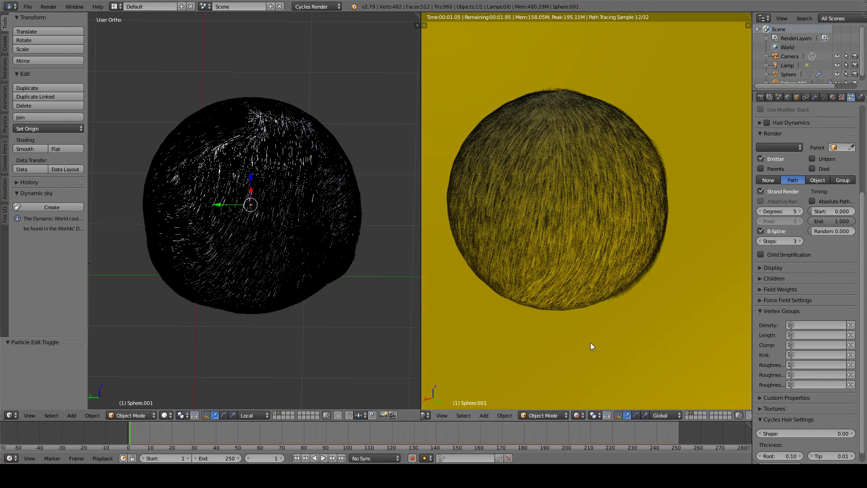
{"action": "key", "text": "KP_0"}
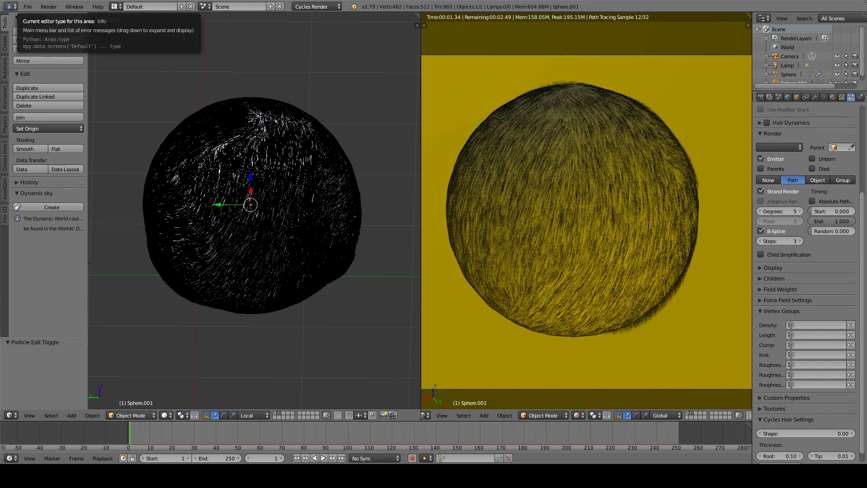
Step: Put the sphere back in Particle Edit mode and comb the hairs along its outer edge down to the underside
{"action": "left_click", "coordinate": [131, 415]}
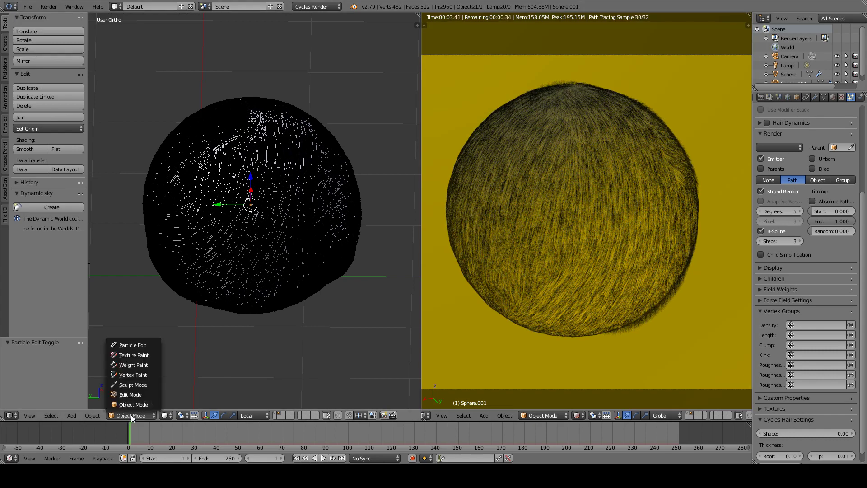
{"action": "left_click", "coordinate": [144, 345]}
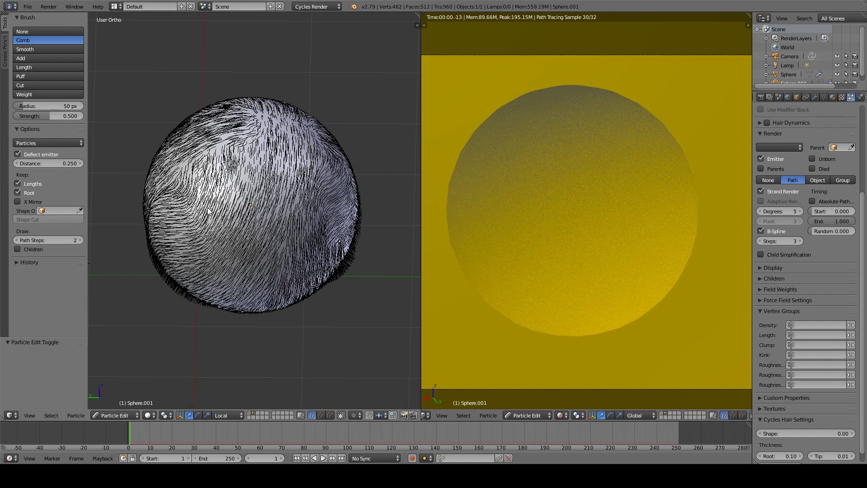
{"action": "mouse_move", "coordinate": [189, 206]}
{"action": "middle_mouse_down"}
{"action": "mouse_move", "coordinate": [191, 232]}
{"action": "mouse_move", "coordinate": [252, 256]}
{"action": "mouse_move", "coordinate": [239, 260]}
{"action": "middle_mouse_up"}
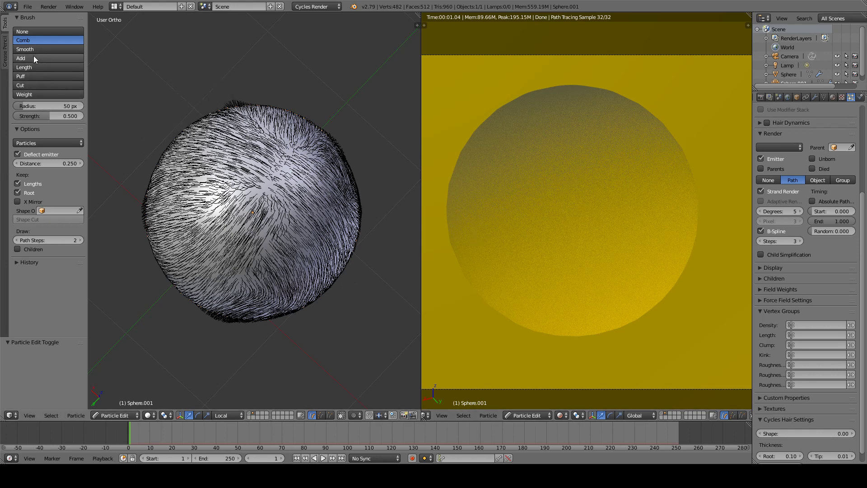
{"action": "scroll", "coordinate": [857, 149], "scroll_direction": "up", "scroll_amount": 3}
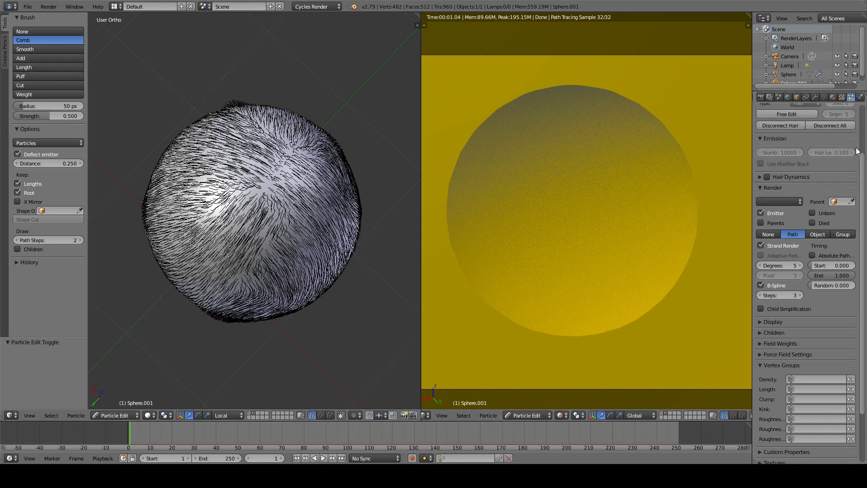
{"action": "scroll", "coordinate": [836, 149], "scroll_direction": "up", "scroll_amount": 4}
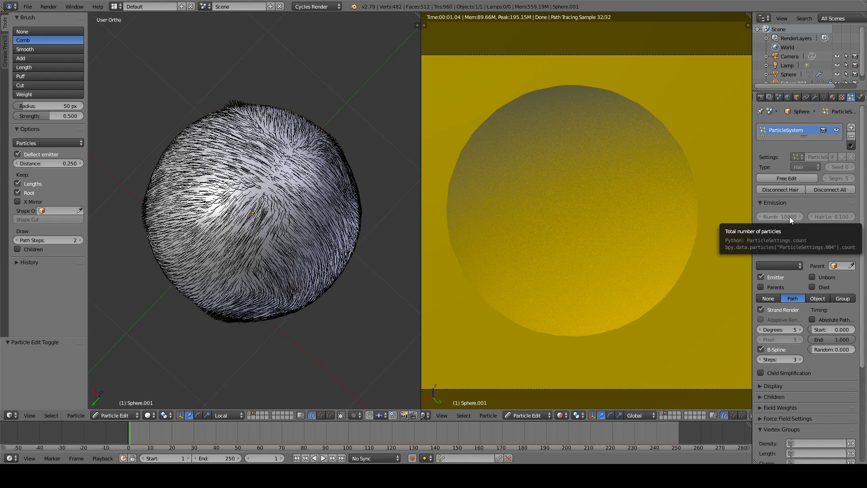
{"action": "middle_click_drag", "start_coordinate": [260, 264], "coordinate": [270, 226]}
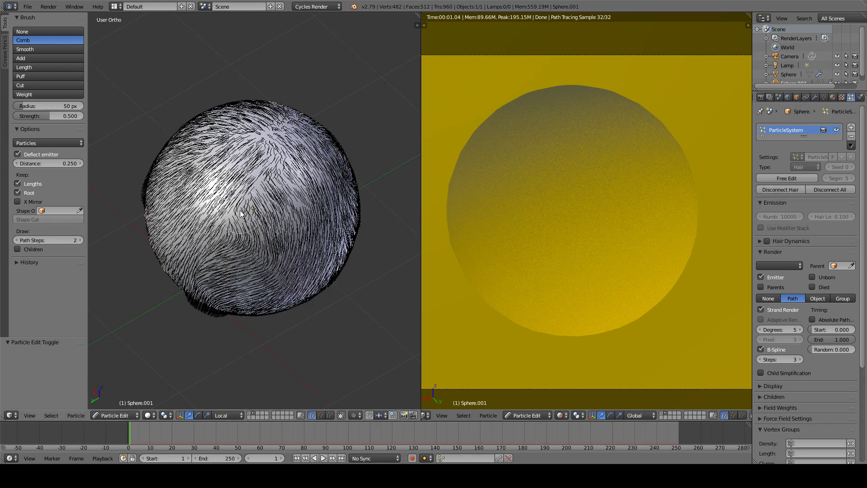
{"action": "mouse_move", "coordinate": [239, 210]}
{"action": "middle_mouse_down"}
{"action": "mouse_move", "coordinate": [275, 233]}
{"action": "mouse_move", "coordinate": [248, 219]}
{"action": "middle_mouse_up"}
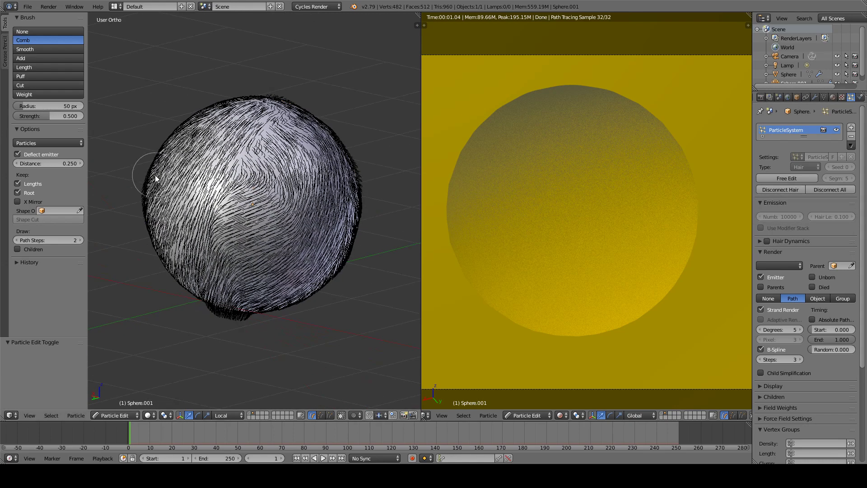
{"action": "mouse_move", "coordinate": [155, 178]}
{"action": "left_mouse_down"}
{"action": "mouse_move", "coordinate": [170, 253]}
{"action": "mouse_move", "coordinate": [248, 337]}
{"action": "left_mouse_up"}
{"action": "middle_click_drag", "start_coordinate": [247, 214], "coordinate": [274, 264]}
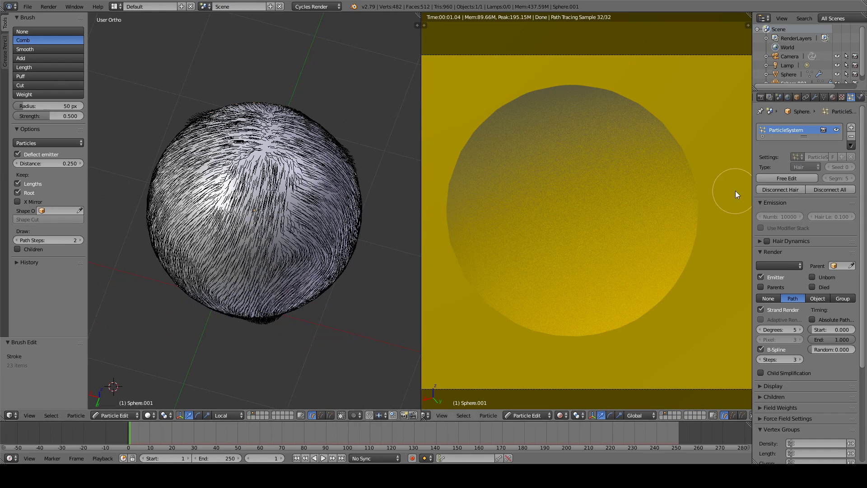
Step: Activate the Add brush with a count of 10 and paint extra hairs over the facing side of the combed sphere
{"action": "left_click", "coordinate": [25, 59]}
{"action": "middle_click_drag", "start_coordinate": [267, 204], "coordinate": [290, 220]}
{"action": "left_click_drag", "start_coordinate": [247, 156], "coordinate": [234, 164]}
{"action": "left_click_drag", "start_coordinate": [237, 133], "coordinate": [186, 220]}
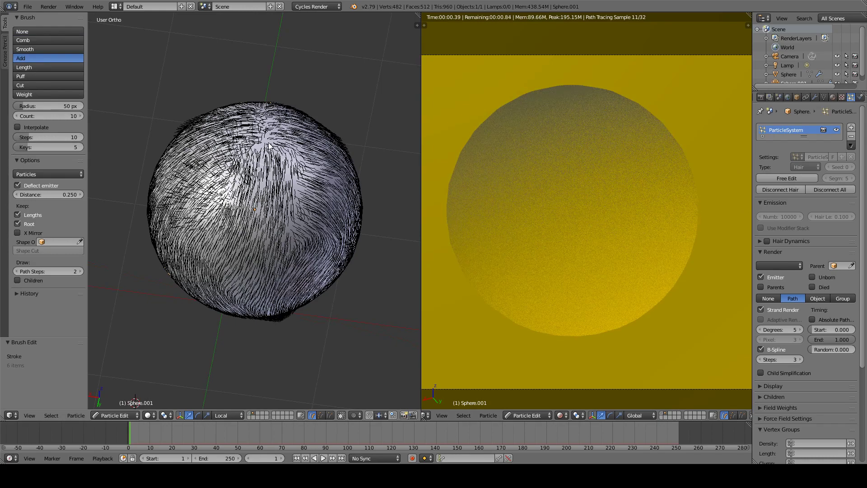
{"action": "mouse_move", "coordinate": [274, 154]}
{"action": "left_mouse_down"}
{"action": "mouse_move", "coordinate": [295, 267]}
{"action": "mouse_move", "coordinate": [307, 260]}
{"action": "left_mouse_up"}
{"action": "mouse_move", "coordinate": [325, 168]}
{"action": "middle_mouse_down"}
{"action": "mouse_move", "coordinate": [316, 174]}
{"action": "mouse_move", "coordinate": [281, 139]}
{"action": "middle_mouse_up"}
{"action": "left_click_drag", "start_coordinate": [269, 184], "coordinate": [244, 253]}
{"action": "mouse_move", "coordinate": [240, 283]}
{"action": "left_mouse_down"}
{"action": "mouse_move", "coordinate": [221, 262]}
{"action": "mouse_move", "coordinate": [201, 270]}
{"action": "mouse_move", "coordinate": [179, 208]}
{"action": "mouse_move", "coordinate": [184, 253]}
{"action": "left_mouse_up"}
{"action": "mouse_move", "coordinate": [310, 167]}
{"action": "left_mouse_down"}
{"action": "mouse_move", "coordinate": [292, 270]}
{"action": "mouse_move", "coordinate": [316, 229]}
{"action": "left_mouse_up"}
{"action": "middle_click_drag", "start_coordinate": [316, 229], "coordinate": [280, 245]}
{"action": "left_click_drag", "start_coordinate": [262, 298], "coordinate": [258, 280]}
{"action": "left_click_drag", "start_coordinate": [230, 194], "coordinate": [220, 223]}
{"action": "middle_click_drag", "start_coordinate": [230, 212], "coordinate": [270, 210]}
{"action": "left_click_drag", "start_coordinate": [246, 220], "coordinate": [234, 259]}
{"action": "mouse_move", "coordinate": [236, 164]}
{"action": "left_mouse_down"}
{"action": "mouse_move", "coordinate": [203, 194]}
{"action": "mouse_move", "coordinate": [192, 261]}
{"action": "left_mouse_up"}
{"action": "left_click_drag", "start_coordinate": [223, 148], "coordinate": [199, 175]}
{"action": "mouse_move", "coordinate": [302, 166]}
{"action": "left_mouse_down"}
{"action": "mouse_move", "coordinate": [294, 147]}
{"action": "mouse_move", "coordinate": [236, 129]}
{"action": "mouse_move", "coordinate": [198, 145]}
{"action": "mouse_move", "coordinate": [180, 135]}
{"action": "mouse_move", "coordinate": [271, 99]}
{"action": "mouse_move", "coordinate": [329, 177]}
{"action": "left_mouse_up"}
Step: Turn to the sparser neighbouring side of the sphere and paint additional hairs across it with the Add brush
{"action": "mouse_move", "coordinate": [327, 183]}
{"action": "middle_mouse_down"}
{"action": "mouse_move", "coordinate": [254, 244]}
{"action": "mouse_move", "coordinate": [256, 156]}
{"action": "middle_mouse_up"}
{"action": "mouse_move", "coordinate": [257, 120]}
{"action": "left_mouse_down"}
{"action": "mouse_move", "coordinate": [226, 155]}
{"action": "mouse_move", "coordinate": [217, 131]}
{"action": "left_mouse_up"}
{"action": "mouse_move", "coordinate": [152, 210]}
{"action": "left_mouse_down"}
{"action": "mouse_move", "coordinate": [243, 155]}
{"action": "mouse_move", "coordinate": [211, 198]}
{"action": "left_mouse_up"}
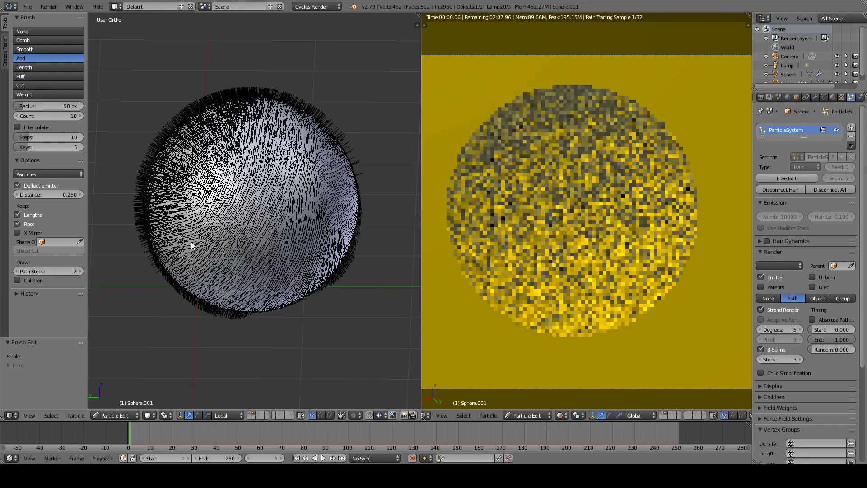
{"action": "left_click_drag", "start_coordinate": [285, 135], "coordinate": [250, 229]}
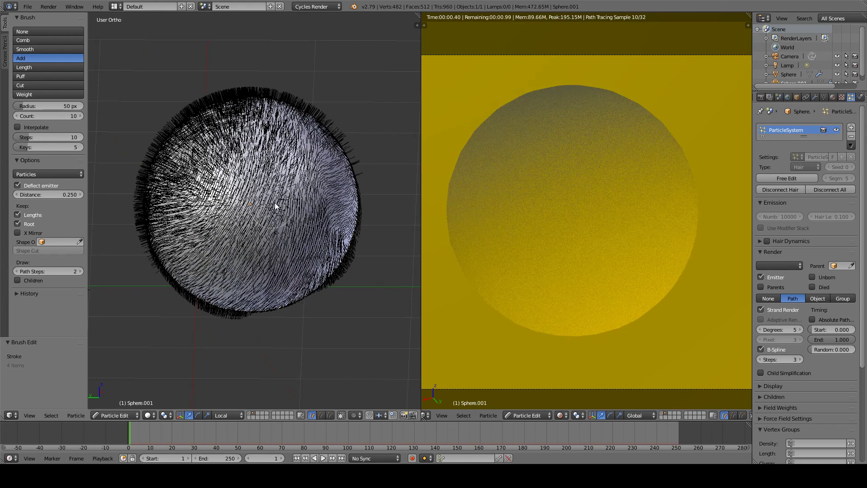
{"action": "middle_click_drag", "start_coordinate": [356, 168], "coordinate": [242, 228]}
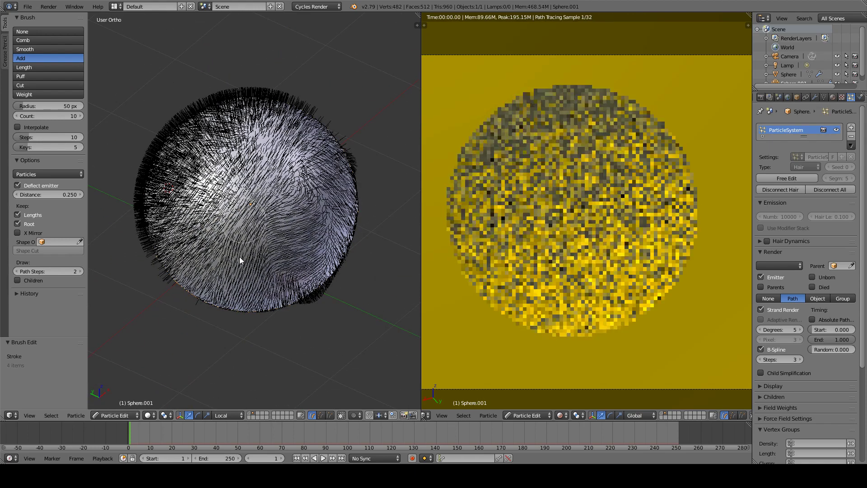
{"action": "left_click_drag", "start_coordinate": [287, 188], "coordinate": [279, 277]}
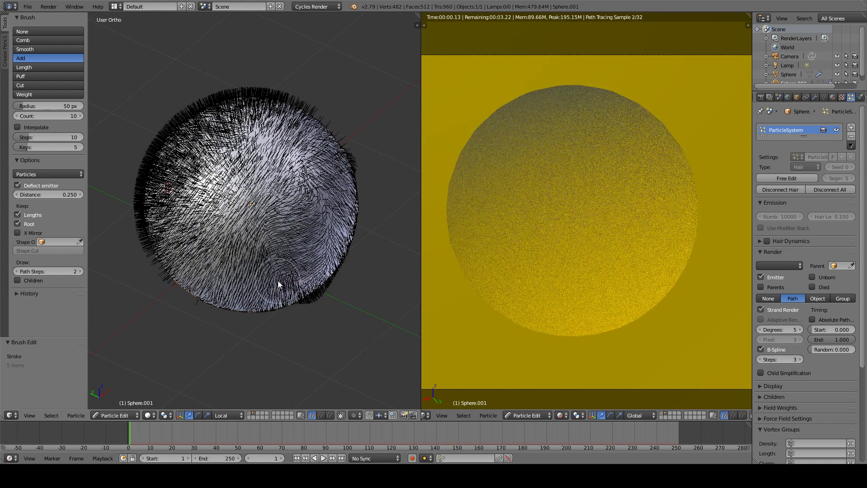
{"action": "left_click_drag", "start_coordinate": [325, 166], "coordinate": [312, 263]}
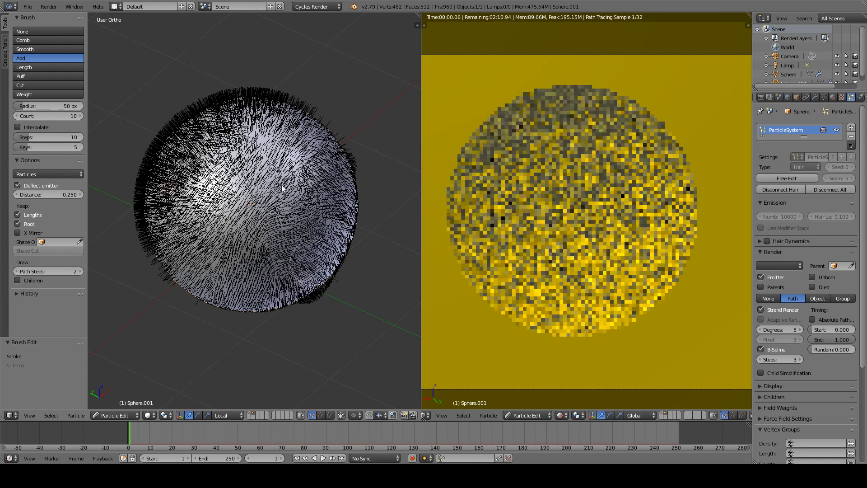
{"action": "left_click_drag", "start_coordinate": [258, 140], "coordinate": [223, 210]}
{"action": "mouse_move", "coordinate": [265, 232]}
{"action": "left_mouse_down"}
{"action": "mouse_move", "coordinate": [259, 148]}
{"action": "mouse_move", "coordinate": [203, 199]}
{"action": "mouse_move", "coordinate": [228, 205]}
{"action": "left_mouse_up"}
{"action": "scroll", "coordinate": [245, 205], "scroll_direction": "down", "scroll_amount": 2}
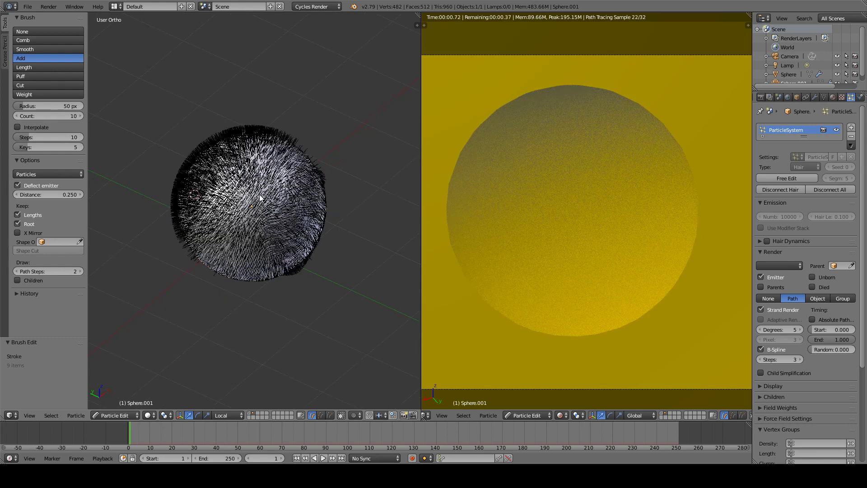
Step: Comb the newly added hairs on the sphere's facing side and outer edge downward with the Comb brush
{"action": "middle_click_drag", "start_coordinate": [264, 186], "coordinate": [290, 132]}
{"action": "scroll", "coordinate": [284, 135], "scroll_direction": "up", "scroll_amount": 2}
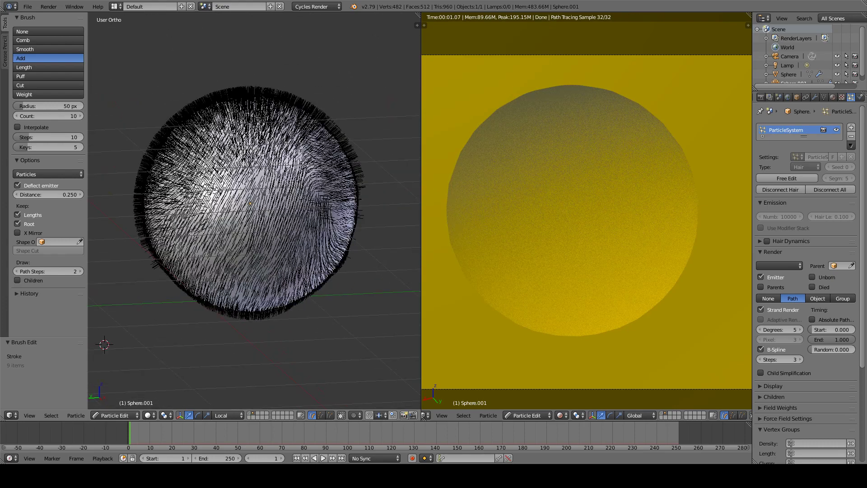
{"action": "left_click", "coordinate": [45, 40]}
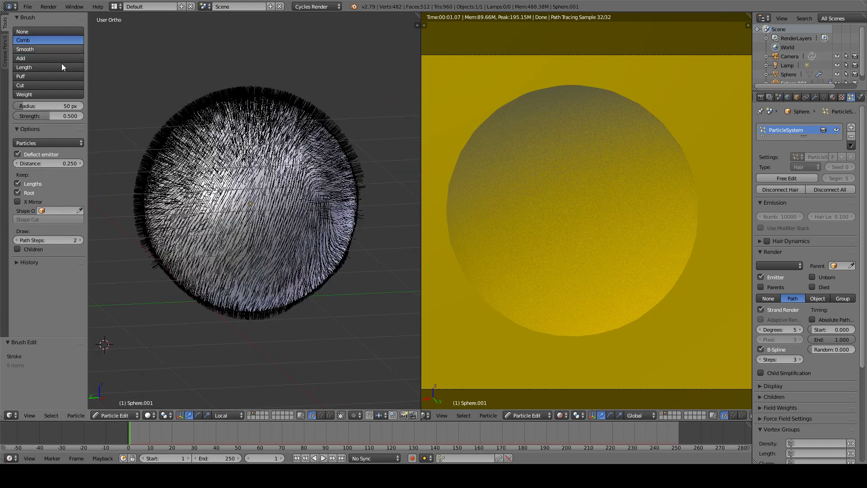
{"action": "mouse_move", "coordinate": [187, 123]}
{"action": "left_mouse_down"}
{"action": "mouse_move", "coordinate": [130, 242]}
{"action": "mouse_move", "coordinate": [142, 273]}
{"action": "left_mouse_up"}
{"action": "mouse_move", "coordinate": [216, 90]}
{"action": "left_mouse_down"}
{"action": "mouse_move", "coordinate": [359, 170]}
{"action": "mouse_move", "coordinate": [362, 226]}
{"action": "left_mouse_up"}
{"action": "mouse_move", "coordinate": [218, 90]}
{"action": "left_mouse_down"}
{"action": "mouse_move", "coordinate": [144, 212]}
{"action": "mouse_move", "coordinate": [149, 261]}
{"action": "left_mouse_up"}
{"action": "left_click_drag", "start_coordinate": [270, 120], "coordinate": [198, 243]}
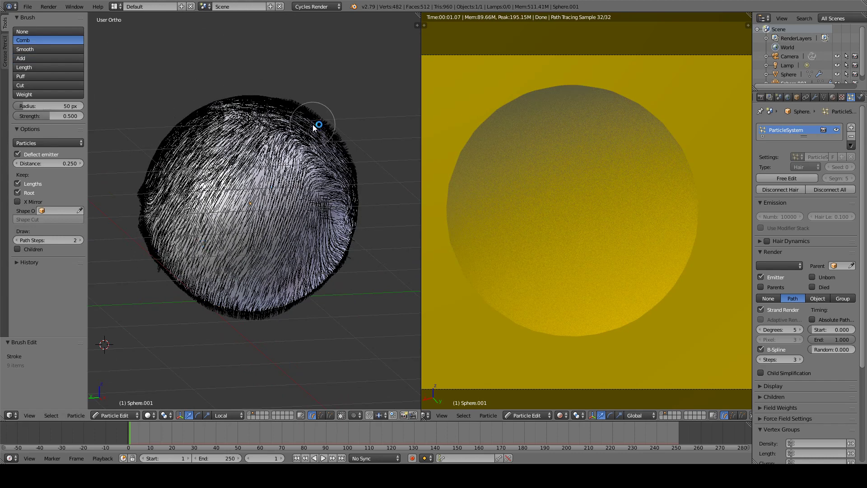
{"action": "left_click_drag", "start_coordinate": [319, 128], "coordinate": [310, 254]}
{"action": "left_click_drag", "start_coordinate": [333, 148], "coordinate": [344, 260]}
Step: Turn to the neighbouring side of the sphere and comb its protruding edge hairs flat along the surface
{"action": "mouse_move", "coordinate": [327, 161]}
{"action": "middle_mouse_down"}
{"action": "mouse_move", "coordinate": [315, 197]}
{"action": "mouse_move", "coordinate": [240, 217]}
{"action": "middle_mouse_up"}
{"action": "left_click_drag", "start_coordinate": [297, 108], "coordinate": [342, 246]}
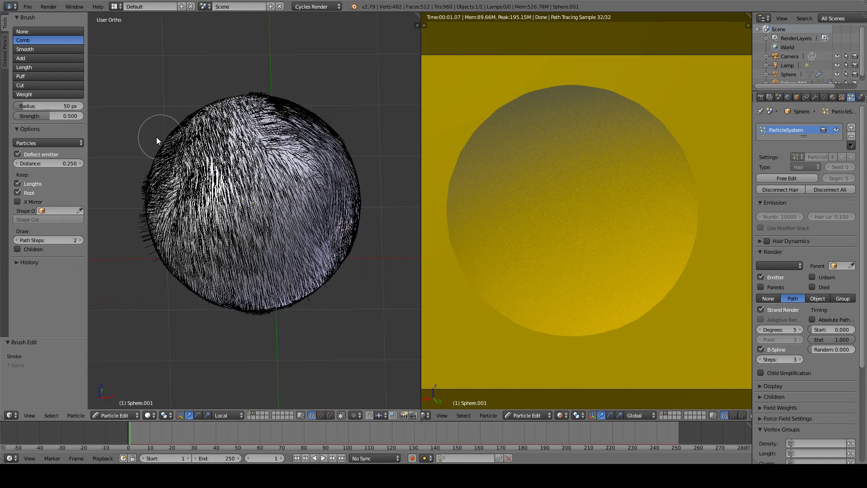
{"action": "mouse_move", "coordinate": [152, 231]}
{"action": "left_mouse_down"}
{"action": "mouse_move", "coordinate": [167, 287]}
{"action": "mouse_move", "coordinate": [164, 186]}
{"action": "left_mouse_up"}
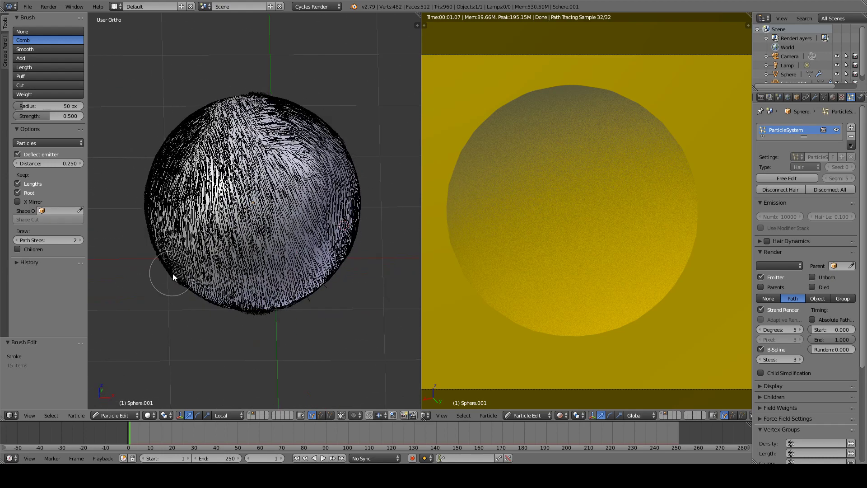
{"action": "middle_click_drag", "start_coordinate": [172, 277], "coordinate": [277, 203]}
{"action": "mouse_move", "coordinate": [207, 118]}
{"action": "middle_mouse_down"}
{"action": "mouse_move", "coordinate": [222, 128]}
{"action": "mouse_move", "coordinate": [194, 107]}
{"action": "middle_mouse_up"}
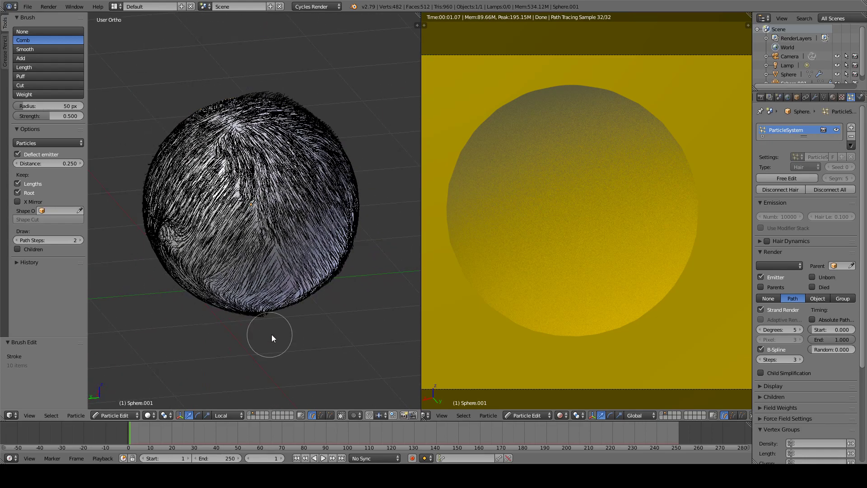
{"action": "middle_click_drag", "start_coordinate": [274, 226], "coordinate": [243, 270]}
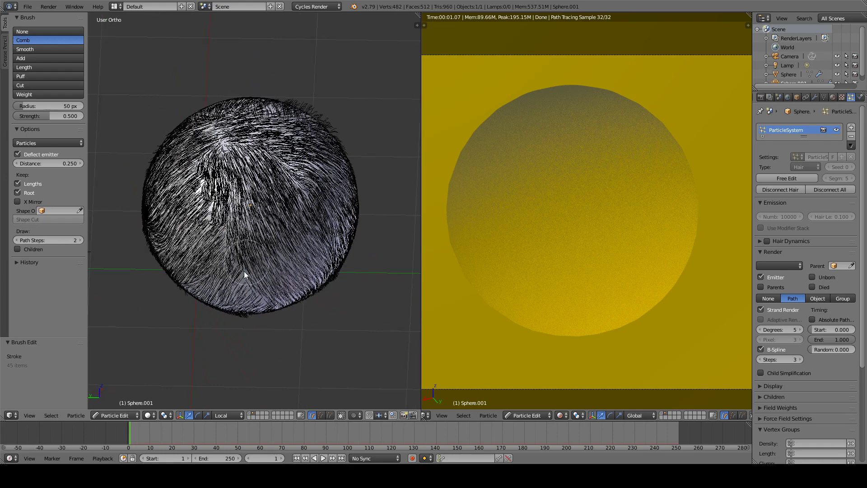
Step: Return the sphere to Object Mode and examine the denser combed fur in the Rendered viewport from another angle
{"action": "left_click", "coordinate": [135, 415]}
{"action": "left_click", "coordinate": [122, 405]}
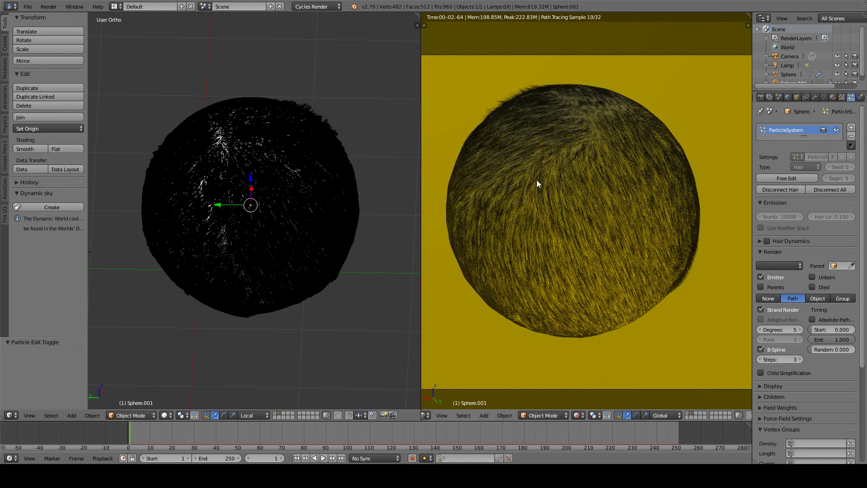
{"action": "middle_click_drag", "start_coordinate": [536, 180], "coordinate": [559, 202]}
{"action": "scroll", "coordinate": [583, 177], "scroll_direction": "up", "scroll_amount": 3}
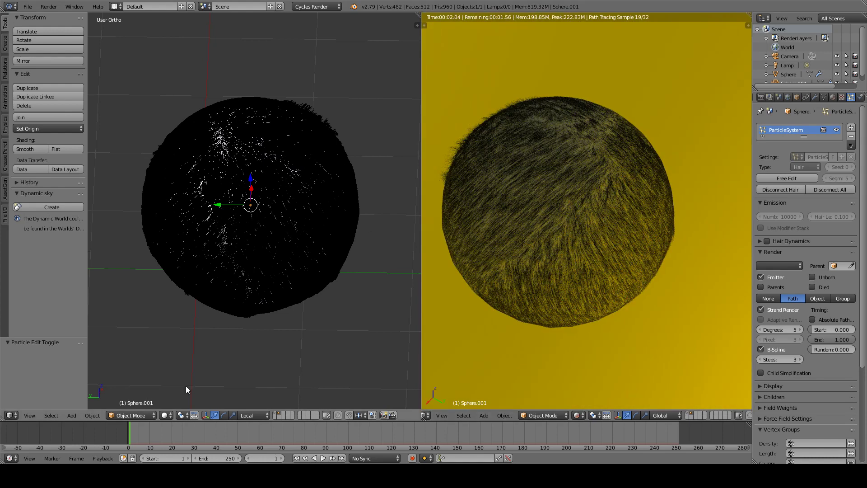
Step: Put the sphere back in Particle Edit mode and shave a large bald patch on its facing side with the Cut brush
{"action": "left_click", "coordinate": [144, 414]}
{"action": "left_click", "coordinate": [140, 342]}
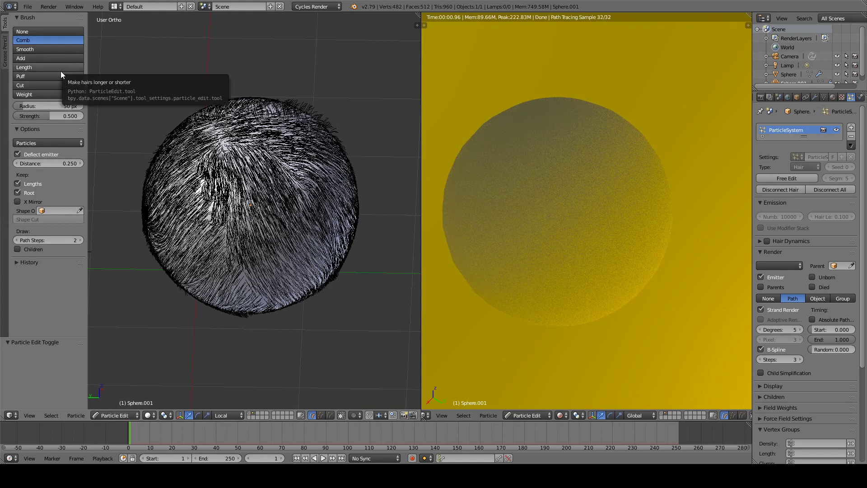
{"action": "middle_click_drag", "start_coordinate": [195, 153], "coordinate": [170, 134]}
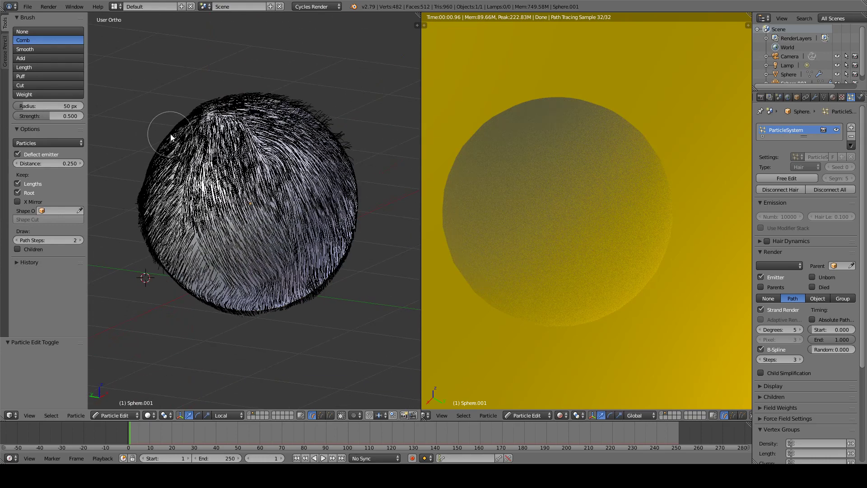
{"action": "left_click", "coordinate": [45, 85]}
{"action": "scroll", "coordinate": [266, 187], "scroll_direction": "up", "scroll_amount": 1}
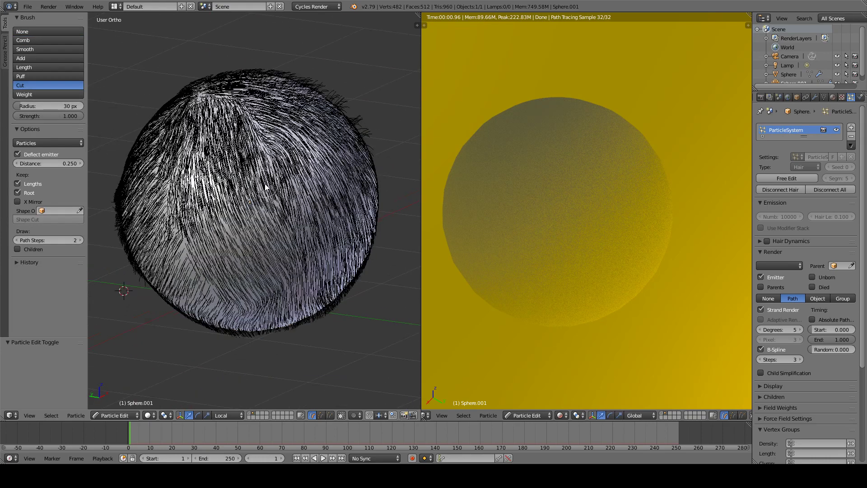
{"action": "middle_click_drag", "start_coordinate": [289, 200], "coordinate": [282, 193]}
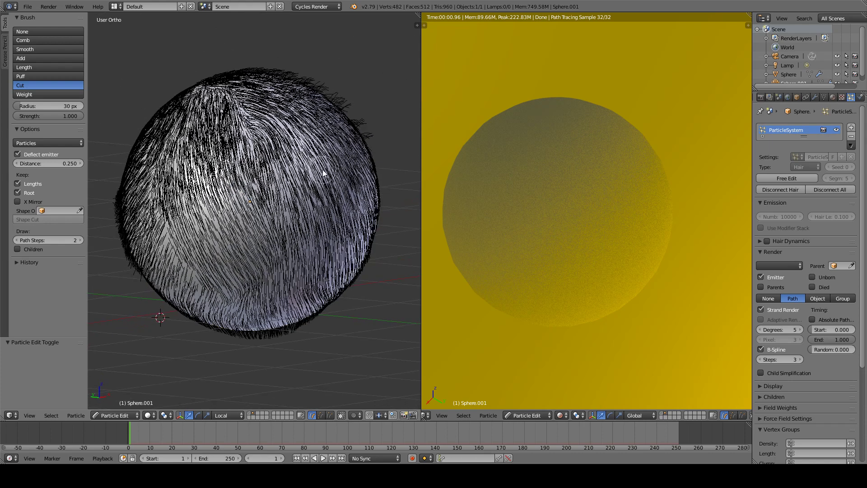
{"action": "mouse_move", "coordinate": [228, 199]}
{"action": "left_mouse_down"}
{"action": "mouse_move", "coordinate": [257, 168]}
{"action": "mouse_move", "coordinate": [301, 172]}
{"action": "mouse_move", "coordinate": [329, 204]}
{"action": "mouse_move", "coordinate": [329, 223]}
{"action": "mouse_move", "coordinate": [279, 271]}
{"action": "mouse_move", "coordinate": [209, 270]}
{"action": "mouse_move", "coordinate": [178, 244]}
{"action": "mouse_move", "coordinate": [175, 222]}
{"action": "mouse_move", "coordinate": [219, 185]}
{"action": "mouse_move", "coordinate": [242, 180]}
{"action": "mouse_move", "coordinate": [225, 216]}
{"action": "mouse_move", "coordinate": [201, 235]}
{"action": "mouse_move", "coordinate": [254, 251]}
{"action": "mouse_move", "coordinate": [292, 247]}
{"action": "mouse_move", "coordinate": [313, 233]}
{"action": "mouse_move", "coordinate": [313, 206]}
{"action": "mouse_move", "coordinate": [298, 190]}
{"action": "mouse_move", "coordinate": [223, 222]}
{"action": "mouse_move", "coordinate": [298, 216]}
{"action": "mouse_move", "coordinate": [258, 211]}
{"action": "left_mouse_up"}
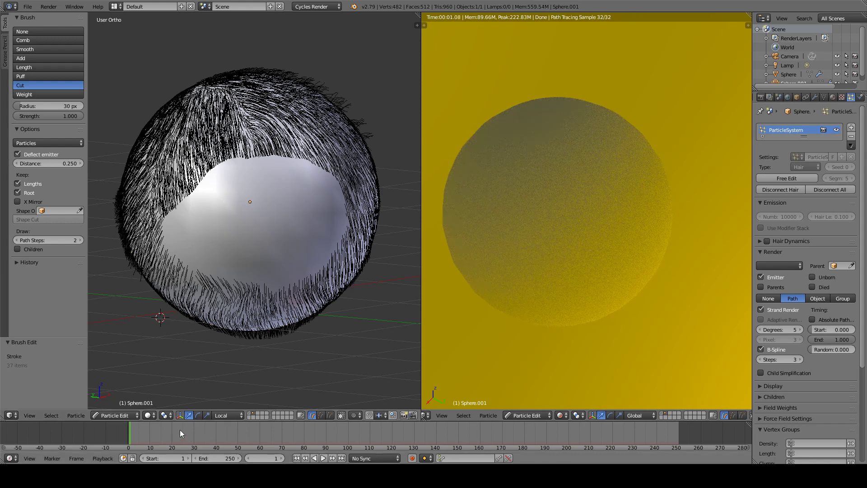
Step: Switch the sphere to Object Mode and examine the shaved patch up close and in the Rendered viewport
{"action": "left_click", "coordinate": [129, 416]}
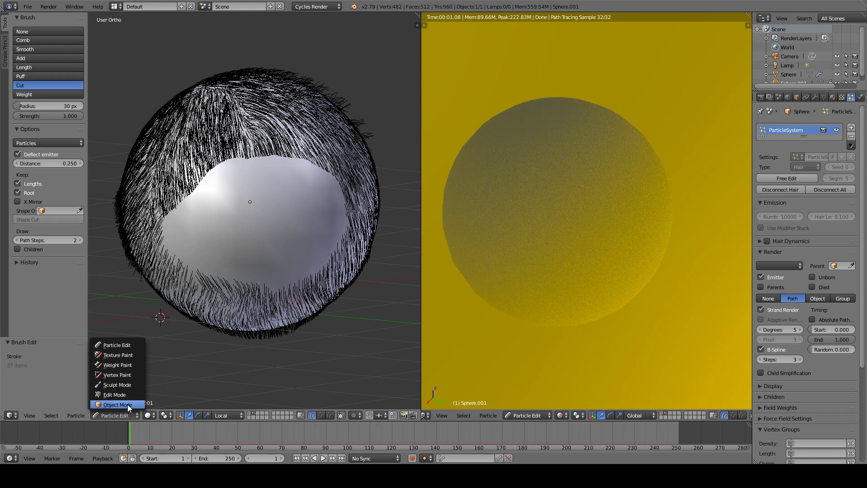
{"action": "left_click", "coordinate": [127, 404]}
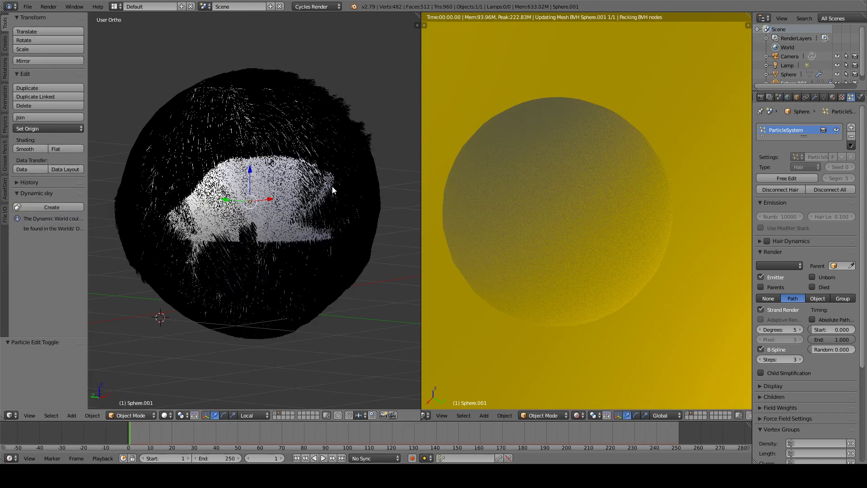
{"action": "mouse_move", "coordinate": [302, 218]}
{"action": "middle_mouse_down"}
{"action": "mouse_move", "coordinate": [306, 208]}
{"action": "mouse_move", "coordinate": [307, 221]}
{"action": "mouse_move", "coordinate": [277, 218]}
{"action": "middle_mouse_up"}
{"action": "scroll", "coordinate": [281, 226], "scroll_direction": "up", "scroll_amount": 1}
{"action": "scroll", "coordinate": [281, 226], "scroll_direction": "up", "scroll_amount": 2}
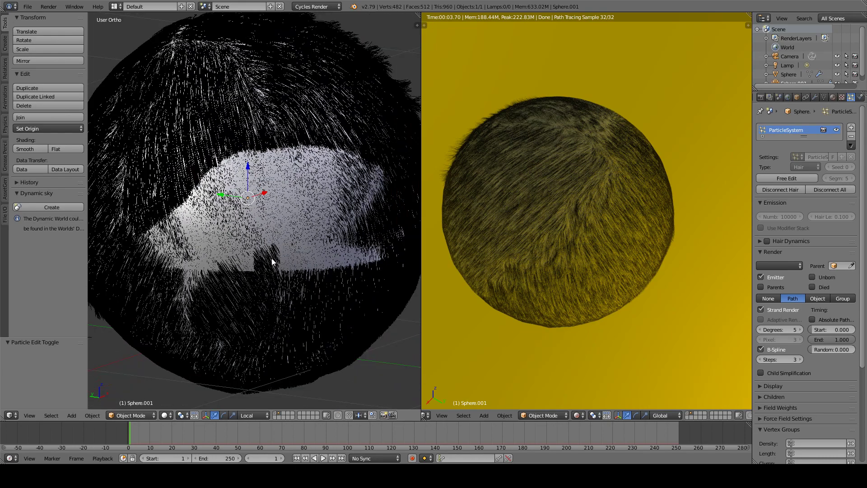
{"action": "scroll", "coordinate": [269, 262], "scroll_direction": "up", "scroll_amount": 2}
{"action": "mouse_move", "coordinate": [270, 263]}
{"action": "middle_mouse_down"}
{"action": "mouse_move", "coordinate": [269, 238]}
{"action": "mouse_move", "coordinate": [281, 261]}
{"action": "middle_mouse_up"}
{"action": "scroll", "coordinate": [271, 248], "scroll_direction": "down", "scroll_amount": 3}
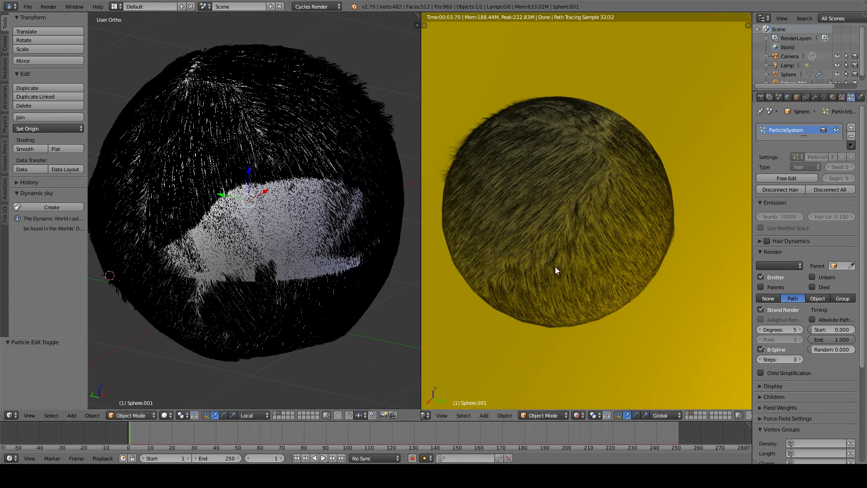
{"action": "middle_click_drag", "start_coordinate": [556, 253], "coordinate": [711, 212]}
{"action": "middle_click_drag", "start_coordinate": [533, 204], "coordinate": [558, 174]}
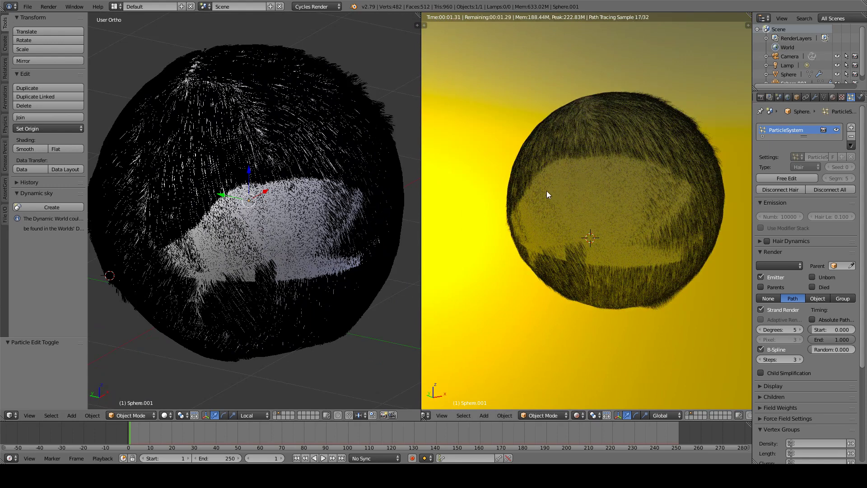
Step: Put the sphere back in Particle Edit mode and raise the hairs around its upper half with the Puff brush
{"action": "left_click", "coordinate": [144, 414]}
{"action": "left_click", "coordinate": [143, 346]}
{"action": "scroll", "coordinate": [182, 243], "scroll_direction": "down", "scroll_amount": 3}
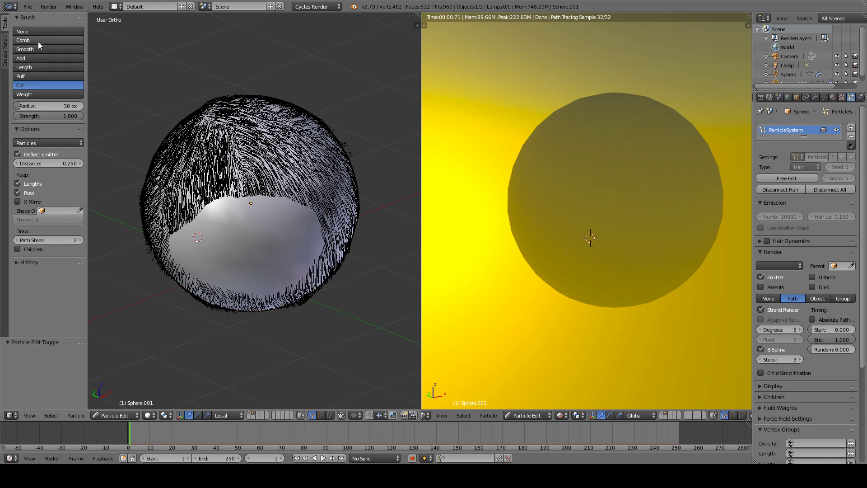
{"action": "left_click", "coordinate": [43, 75]}
{"action": "scroll", "coordinate": [307, 143], "scroll_direction": "up", "scroll_amount": 1}
{"action": "scroll", "coordinate": [308, 143], "scroll_direction": "down", "scroll_amount": 1}
{"action": "mouse_move", "coordinate": [342, 142]}
{"action": "left_mouse_down"}
{"action": "mouse_move", "coordinate": [269, 90]}
{"action": "mouse_move", "coordinate": [345, 164]}
{"action": "left_mouse_up"}
{"action": "middle_click_drag", "start_coordinate": [253, 153], "coordinate": [261, 130]}
{"action": "mouse_move", "coordinate": [171, 137]}
{"action": "left_mouse_down"}
{"action": "mouse_move", "coordinate": [147, 194]}
{"action": "mouse_move", "coordinate": [156, 251]}
{"action": "mouse_move", "coordinate": [189, 134]}
{"action": "left_mouse_up"}
{"action": "middle_click_drag", "start_coordinate": [202, 127], "coordinate": [268, 116]}
{"action": "mouse_move", "coordinate": [268, 116]}
{"action": "left_mouse_down"}
{"action": "mouse_move", "coordinate": [302, 121]}
{"action": "mouse_move", "coordinate": [283, 106]}
{"action": "mouse_move", "coordinate": [149, 150]}
{"action": "mouse_move", "coordinate": [154, 165]}
{"action": "mouse_move", "coordinate": [170, 137]}
{"action": "mouse_move", "coordinate": [172, 179]}
{"action": "mouse_move", "coordinate": [200, 215]}
{"action": "mouse_move", "coordinate": [240, 199]}
{"action": "mouse_move", "coordinate": [236, 182]}
{"action": "left_mouse_up"}
{"action": "middle_click_drag", "start_coordinate": [237, 181], "coordinate": [308, 173]}
{"action": "mouse_move", "coordinate": [274, 117]}
{"action": "left_mouse_down"}
{"action": "mouse_move", "coordinate": [209, 102]}
{"action": "mouse_move", "coordinate": [166, 204]}
{"action": "mouse_move", "coordinate": [173, 168]}
{"action": "mouse_move", "coordinate": [154, 148]}
{"action": "mouse_move", "coordinate": [170, 221]}
{"action": "mouse_move", "coordinate": [149, 140]}
{"action": "mouse_move", "coordinate": [167, 124]}
{"action": "left_mouse_up"}
Step: Puff up the hairs on the remaining sides and crown of the sphere around the bald patch
{"action": "middle_click_drag", "start_coordinate": [167, 124], "coordinate": [330, 166]}
{"action": "mouse_move", "coordinate": [307, 135]}
{"action": "left_mouse_down"}
{"action": "mouse_move", "coordinate": [212, 113]}
{"action": "mouse_move", "coordinate": [192, 132]}
{"action": "left_mouse_up"}
{"action": "left_click_drag", "start_coordinate": [236, 230], "coordinate": [215, 164]}
{"action": "left_click_drag", "start_coordinate": [224, 249], "coordinate": [201, 166]}
{"action": "left_click_drag", "start_coordinate": [239, 254], "coordinate": [210, 195]}
{"action": "left_click_drag", "start_coordinate": [285, 272], "coordinate": [253, 194]}
{"action": "mouse_move", "coordinate": [295, 161]}
{"action": "middle_mouse_down"}
{"action": "mouse_move", "coordinate": [224, 219]}
{"action": "mouse_move", "coordinate": [199, 226]}
{"action": "middle_mouse_up"}
{"action": "left_click_drag", "start_coordinate": [199, 226], "coordinate": [216, 127]}
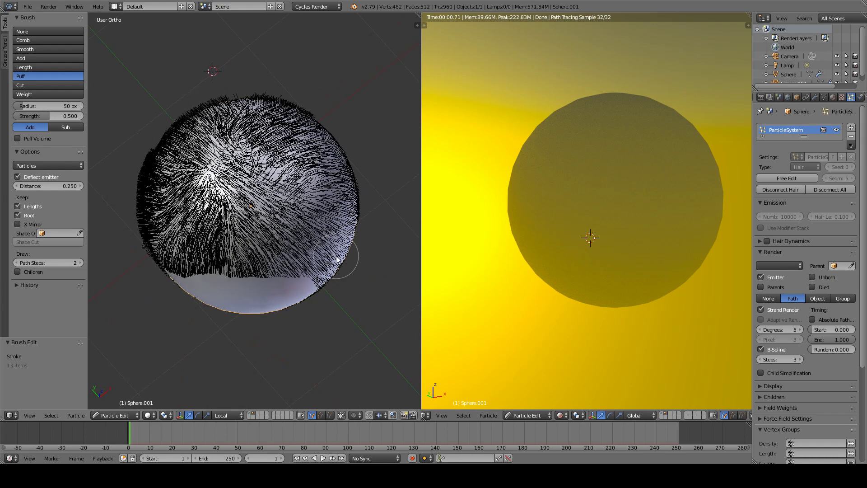
{"action": "middle_click_drag", "start_coordinate": [336, 258], "coordinate": [280, 180]}
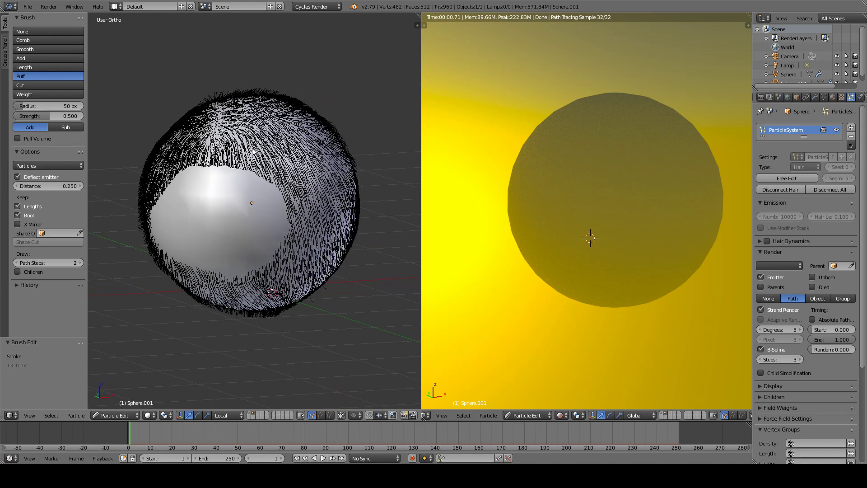
{"action": "mouse_move", "coordinate": [287, 165]}
{"action": "left_mouse_down"}
{"action": "mouse_move", "coordinate": [327, 178]}
{"action": "mouse_move", "coordinate": [351, 216]}
{"action": "mouse_move", "coordinate": [299, 121]}
{"action": "mouse_move", "coordinate": [353, 257]}
{"action": "mouse_move", "coordinate": [350, 199]}
{"action": "mouse_move", "coordinate": [187, 122]}
{"action": "mouse_move", "coordinate": [285, 113]}
{"action": "left_mouse_up"}
{"action": "middle_click_drag", "start_coordinate": [286, 113], "coordinate": [337, 104]}
Step: Return the sphere to Object Mode and examine the puffed fur in the Rendered viewport
{"action": "left_click", "coordinate": [126, 415]}
{"action": "left_click", "coordinate": [129, 404]}
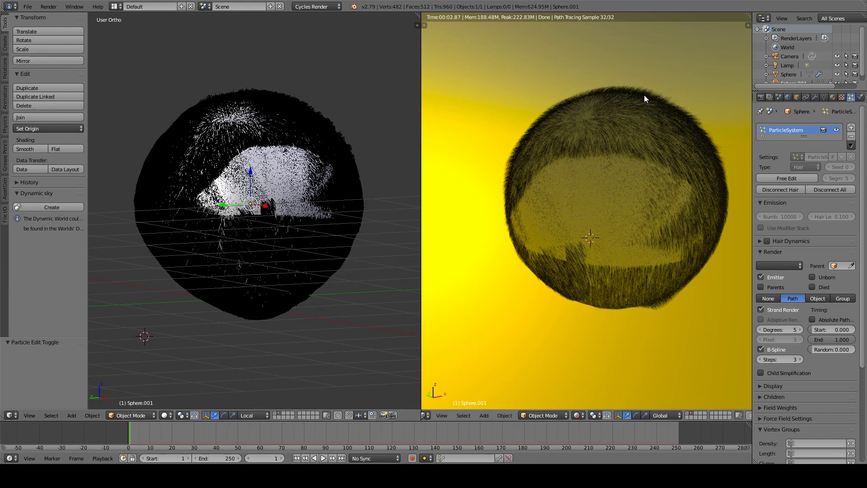
{"action": "middle_click_drag", "start_coordinate": [580, 236], "coordinate": [600, 234]}
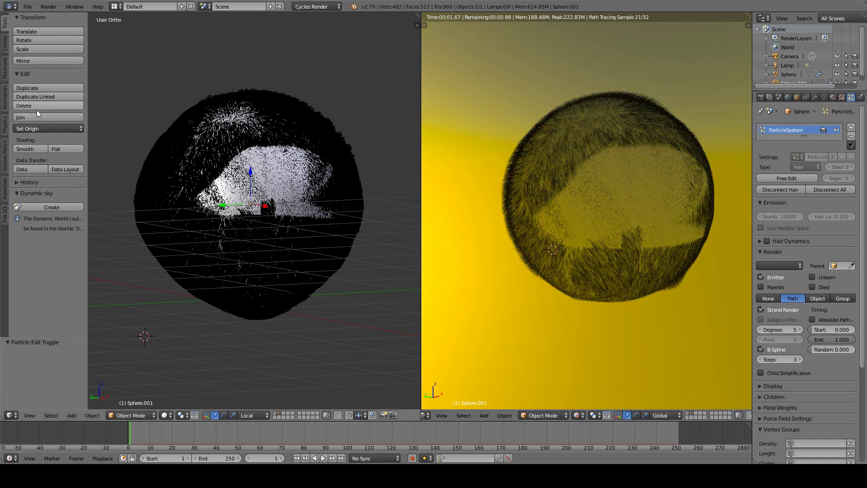
Step: Put the sphere back in Particle Edit mode and brush its side and lower hairs with the Length brush set to Grow
{"action": "left_click", "coordinate": [126, 416]}
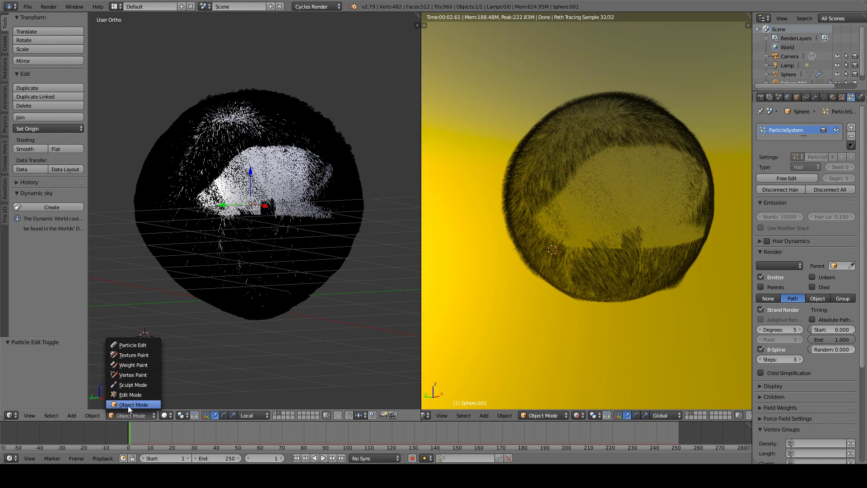
{"action": "left_click", "coordinate": [140, 345]}
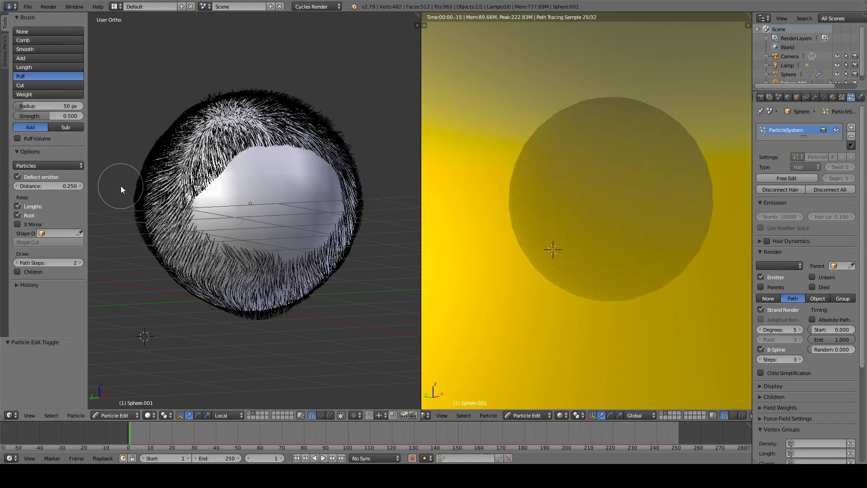
{"action": "left_click", "coordinate": [40, 67]}
{"action": "mouse_move", "coordinate": [203, 198]}
{"action": "middle_mouse_down"}
{"action": "mouse_move", "coordinate": [178, 208]}
{"action": "mouse_move", "coordinate": [204, 211]}
{"action": "middle_mouse_up"}
{"action": "mouse_move", "coordinate": [203, 207]}
{"action": "left_mouse_down"}
{"action": "mouse_move", "coordinate": [154, 216]}
{"action": "mouse_move", "coordinate": [163, 268]}
{"action": "mouse_move", "coordinate": [160, 187]}
{"action": "mouse_move", "coordinate": [195, 120]}
{"action": "mouse_move", "coordinate": [207, 114]}
{"action": "left_mouse_up"}
{"action": "scroll", "coordinate": [216, 144], "scroll_direction": "down", "scroll_amount": 2}
{"action": "middle_click_drag", "start_coordinate": [234, 179], "coordinate": [254, 226]}
{"action": "mouse_move", "coordinate": [250, 205]}
{"action": "left_mouse_down"}
{"action": "mouse_move", "coordinate": [214, 254]}
{"action": "mouse_move", "coordinate": [303, 170]}
{"action": "mouse_move", "coordinate": [193, 184]}
{"action": "mouse_move", "coordinate": [281, 136]}
{"action": "mouse_move", "coordinate": [179, 188]}
{"action": "mouse_move", "coordinate": [221, 188]}
{"action": "mouse_move", "coordinate": [217, 276]}
{"action": "mouse_move", "coordinate": [219, 194]}
{"action": "mouse_move", "coordinate": [255, 194]}
{"action": "mouse_move", "coordinate": [259, 283]}
{"action": "left_mouse_up"}
{"action": "middle_click_drag", "start_coordinate": [270, 259], "coordinate": [217, 253]}
{"action": "mouse_move", "coordinate": [243, 248]}
{"action": "left_mouse_down"}
{"action": "mouse_move", "coordinate": [300, 198]}
{"action": "mouse_move", "coordinate": [293, 194]}
{"action": "mouse_move", "coordinate": [271, 253]}
{"action": "mouse_move", "coordinate": [282, 172]}
{"action": "mouse_move", "coordinate": [276, 253]}
{"action": "left_mouse_up"}
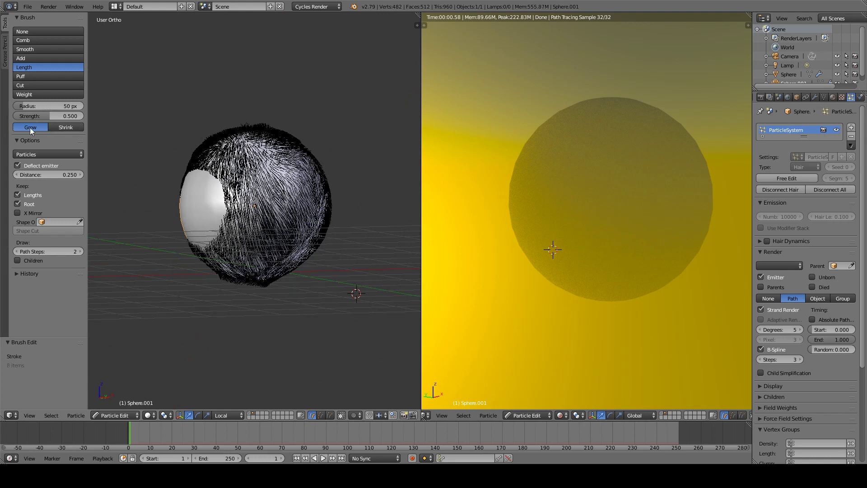
Step: Grow the hairs on the sphere's underside and on the side away from the bald patch into long strands
{"action": "middle_click_drag", "start_coordinate": [283, 174], "coordinate": [275, 213]}
{"action": "left_click_drag", "start_coordinate": [232, 221], "coordinate": [239, 261]}
{"action": "middle_click_drag", "start_coordinate": [239, 262], "coordinate": [295, 184]}
{"action": "mouse_move", "coordinate": [243, 248]}
{"action": "left_mouse_down"}
{"action": "mouse_move", "coordinate": [258, 271]}
{"action": "mouse_move", "coordinate": [283, 265]}
{"action": "mouse_move", "coordinate": [232, 271]}
{"action": "left_mouse_up"}
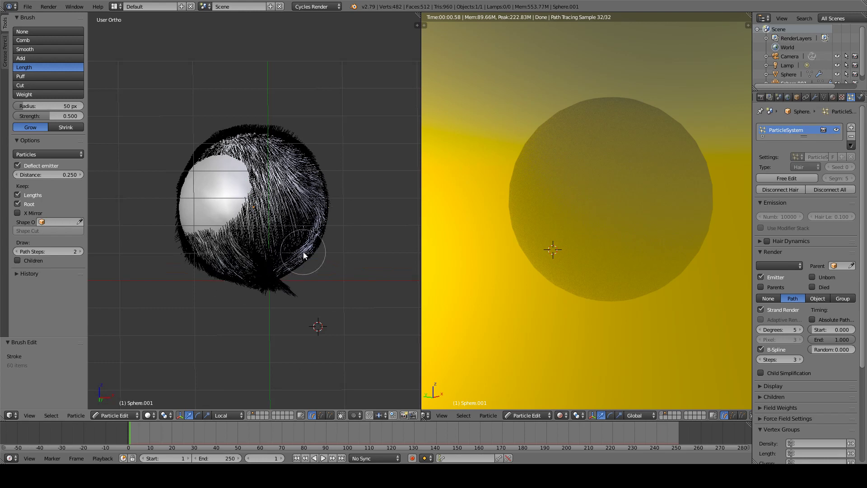
{"action": "middle_click_drag", "start_coordinate": [316, 248], "coordinate": [287, 257]}
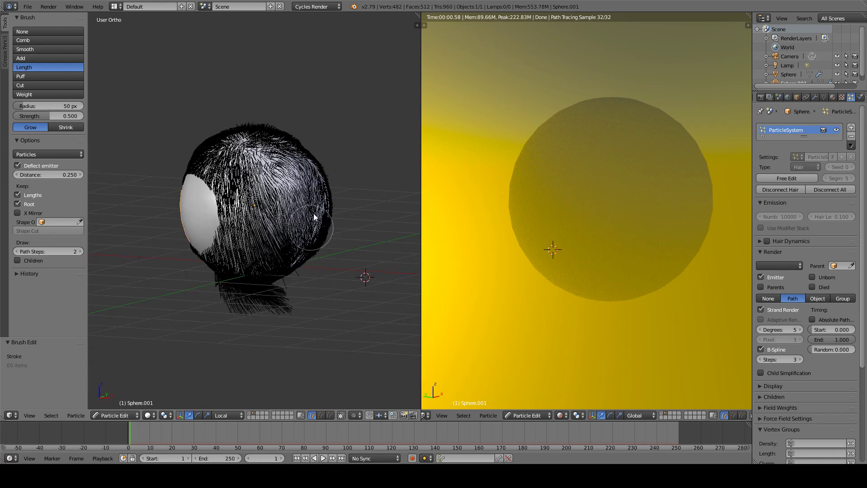
{"action": "mouse_move", "coordinate": [316, 190]}
{"action": "left_mouse_down"}
{"action": "mouse_move", "coordinate": [287, 122]}
{"action": "mouse_move", "coordinate": [185, 165]}
{"action": "mouse_move", "coordinate": [251, 222]}
{"action": "mouse_move", "coordinate": [256, 256]}
{"action": "mouse_move", "coordinate": [271, 210]}
{"action": "mouse_move", "coordinate": [254, 224]}
{"action": "mouse_move", "coordinate": [267, 181]}
{"action": "mouse_move", "coordinate": [249, 195]}
{"action": "mouse_move", "coordinate": [300, 217]}
{"action": "mouse_move", "coordinate": [299, 202]}
{"action": "mouse_move", "coordinate": [319, 192]}
{"action": "mouse_move", "coordinate": [312, 168]}
{"action": "left_mouse_up"}
{"action": "mouse_move", "coordinate": [254, 187]}
{"action": "middle_mouse_down"}
{"action": "mouse_move", "coordinate": [327, 182]}
{"action": "mouse_move", "coordinate": [176, 146]}
{"action": "middle_mouse_up"}
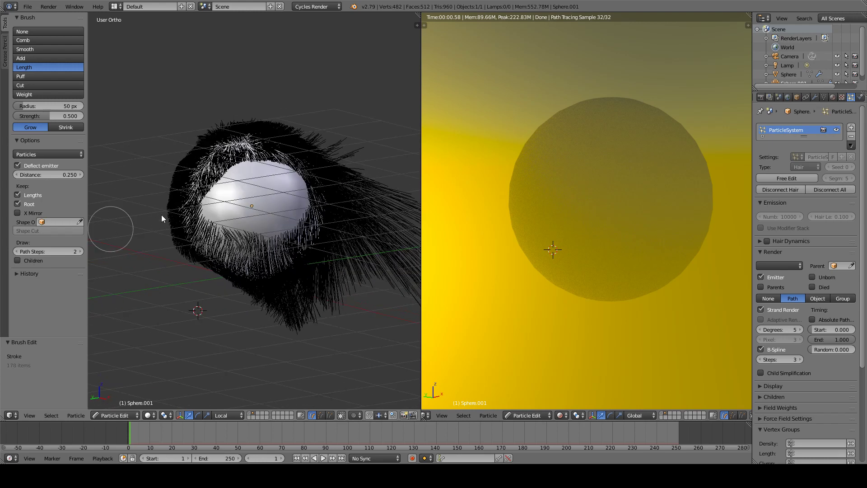
Step: Lengthen the shorter hairs around the rest of the sphere, including its outer edges and crown, with the Length brush
{"action": "mouse_move", "coordinate": [180, 260]}
{"action": "left_mouse_down"}
{"action": "mouse_move", "coordinate": [225, 291]}
{"action": "mouse_move", "coordinate": [193, 266]}
{"action": "mouse_move", "coordinate": [204, 274]}
{"action": "mouse_move", "coordinate": [180, 165]}
{"action": "mouse_move", "coordinate": [158, 211]}
{"action": "left_mouse_up"}
{"action": "mouse_move", "coordinate": [208, 290]}
{"action": "left_mouse_down"}
{"action": "mouse_move", "coordinate": [176, 188]}
{"action": "mouse_move", "coordinate": [198, 303]}
{"action": "mouse_move", "coordinate": [157, 226]}
{"action": "mouse_move", "coordinate": [221, 296]}
{"action": "left_mouse_up"}
{"action": "mouse_move", "coordinate": [221, 296]}
{"action": "middle_mouse_down"}
{"action": "mouse_move", "coordinate": [214, 325]}
{"action": "mouse_move", "coordinate": [239, 298]}
{"action": "middle_mouse_up"}
{"action": "mouse_move", "coordinate": [328, 166]}
{"action": "left_mouse_down"}
{"action": "mouse_move", "coordinate": [216, 151]}
{"action": "mouse_move", "coordinate": [300, 163]}
{"action": "mouse_move", "coordinate": [209, 130]}
{"action": "mouse_move", "coordinate": [204, 145]}
{"action": "mouse_move", "coordinate": [221, 167]}
{"action": "mouse_move", "coordinate": [194, 149]}
{"action": "left_mouse_up"}
{"action": "middle_click_drag", "start_coordinate": [248, 155], "coordinate": [249, 140]}
{"action": "mouse_move", "coordinate": [248, 141]}
{"action": "left_mouse_down"}
{"action": "mouse_move", "coordinate": [206, 193]}
{"action": "mouse_move", "coordinate": [231, 254]}
{"action": "mouse_move", "coordinate": [249, 253]}
{"action": "mouse_move", "coordinate": [294, 219]}
{"action": "left_mouse_up"}
{"action": "middle_click_drag", "start_coordinate": [235, 210], "coordinate": [383, 212]}
{"action": "mouse_move", "coordinate": [232, 218]}
{"action": "left_mouse_down"}
{"action": "mouse_move", "coordinate": [199, 181]}
{"action": "mouse_move", "coordinate": [170, 203]}
{"action": "mouse_move", "coordinate": [222, 234]}
{"action": "mouse_move", "coordinate": [217, 225]}
{"action": "mouse_move", "coordinate": [231, 244]}
{"action": "mouse_move", "coordinate": [226, 180]}
{"action": "left_mouse_up"}
Step: Trim the long hairs below the sphere and along both sides of the bald-patch view with the Cut brush
{"action": "left_click", "coordinate": [39, 85]}
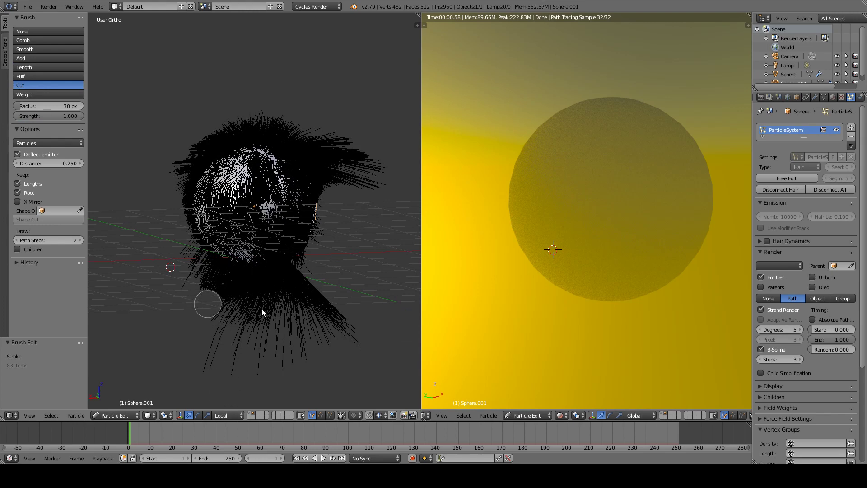
{"action": "left_click_drag", "start_coordinate": [270, 309], "coordinate": [339, 299]}
{"action": "middle_click_drag", "start_coordinate": [323, 303], "coordinate": [297, 285]}
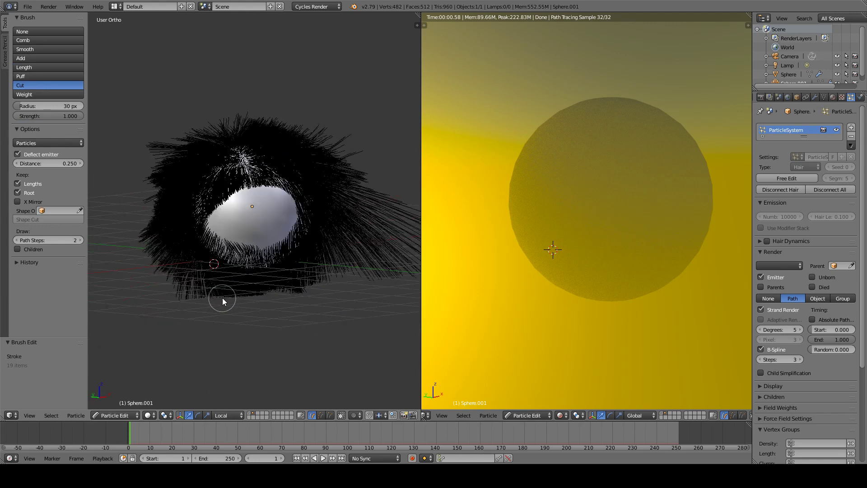
{"action": "middle_click_drag", "start_coordinate": [222, 297], "coordinate": [197, 185]}
{"action": "mouse_move", "coordinate": [251, 101]}
{"action": "left_mouse_down"}
{"action": "mouse_move", "coordinate": [177, 127]}
{"action": "mouse_move", "coordinate": [122, 221]}
{"action": "left_mouse_up"}
{"action": "mouse_move", "coordinate": [365, 136]}
{"action": "left_mouse_down"}
{"action": "mouse_move", "coordinate": [386, 205]}
{"action": "mouse_move", "coordinate": [372, 288]}
{"action": "left_mouse_up"}
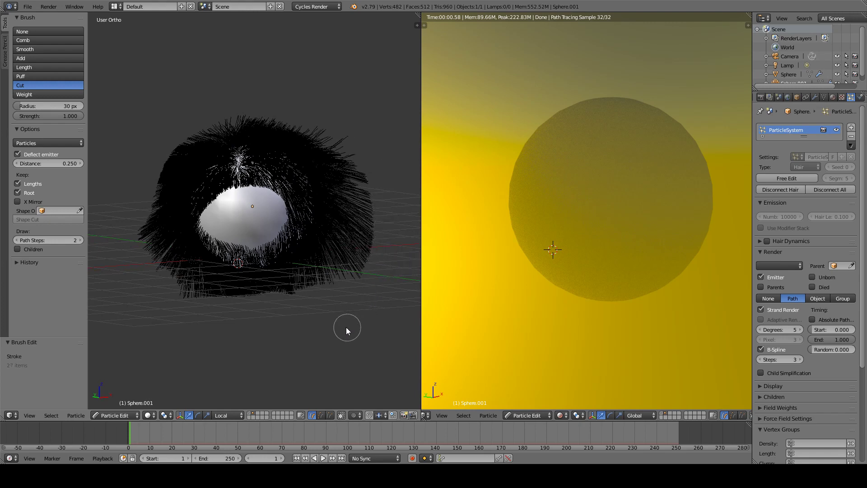
{"action": "mouse_move", "coordinate": [338, 324]}
{"action": "middle_mouse_down"}
{"action": "mouse_move", "coordinate": [380, 297]}
{"action": "mouse_move", "coordinate": [402, 296]}
{"action": "mouse_move", "coordinate": [321, 282]}
{"action": "middle_mouse_up"}
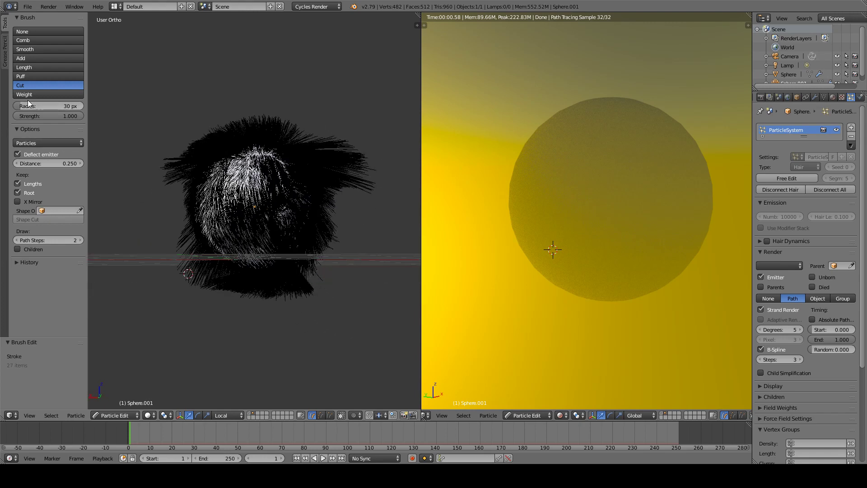
Step: Grow the hairs across the side of the sphere away from the bald patch with the Length brush
{"action": "left_click", "coordinate": [30, 68]}
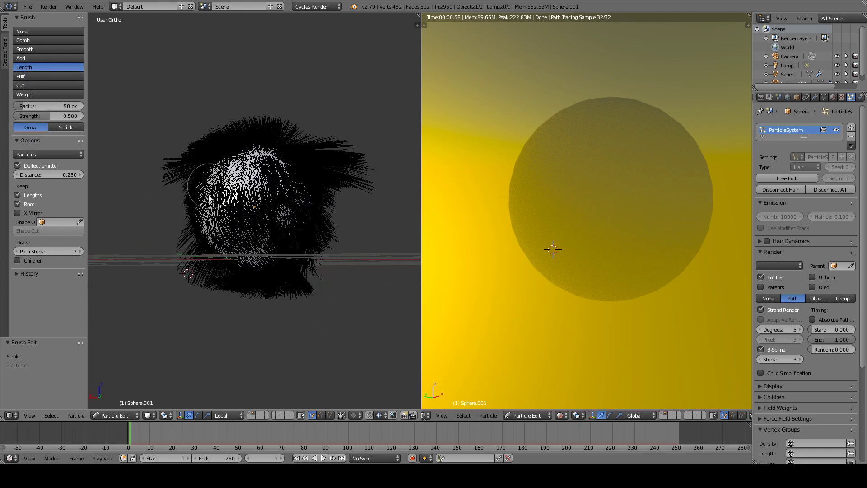
{"action": "mouse_move", "coordinate": [194, 231]}
{"action": "left_mouse_down"}
{"action": "mouse_move", "coordinate": [243, 219]}
{"action": "mouse_move", "coordinate": [241, 248]}
{"action": "left_mouse_up"}
{"action": "middle_click_drag", "start_coordinate": [240, 247], "coordinate": [298, 256]}
{"action": "mouse_move", "coordinate": [227, 230]}
{"action": "left_mouse_down"}
{"action": "mouse_move", "coordinate": [199, 222]}
{"action": "mouse_move", "coordinate": [256, 234]}
{"action": "left_mouse_up"}
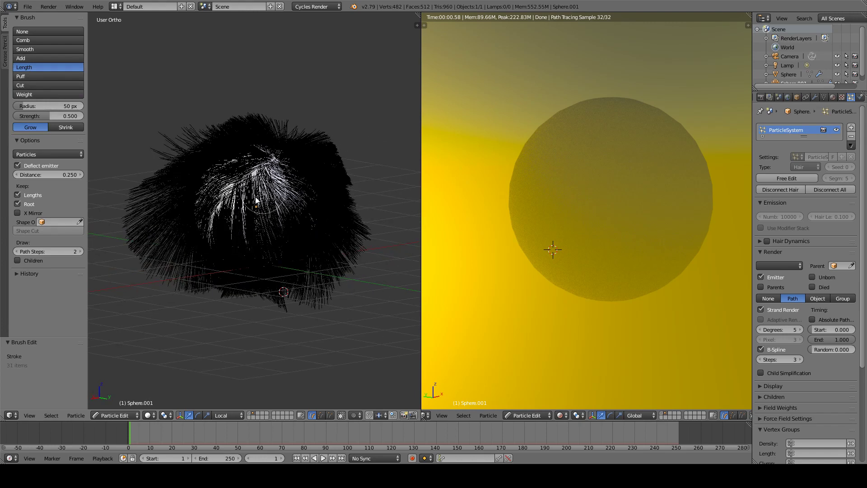
{"action": "mouse_move", "coordinate": [256, 202]}
{"action": "left_mouse_down"}
{"action": "mouse_move", "coordinate": [264, 182]}
{"action": "mouse_move", "coordinate": [235, 169]}
{"action": "mouse_move", "coordinate": [230, 206]}
{"action": "mouse_move", "coordinate": [289, 190]}
{"action": "left_mouse_up"}
{"action": "mouse_move", "coordinate": [302, 242]}
{"action": "middle_mouse_down"}
{"action": "mouse_move", "coordinate": [237, 227]}
{"action": "mouse_move", "coordinate": [229, 269]}
{"action": "mouse_move", "coordinate": [238, 264]}
{"action": "middle_mouse_up"}
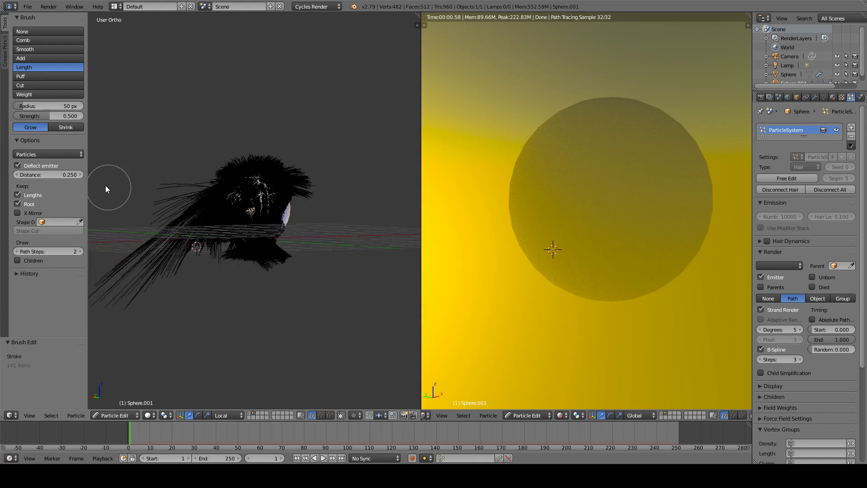
Step: Trim the overlong strands sticking out from the sphere's side opposite the bald patch with the Cut brush
{"action": "left_click", "coordinate": [36, 85]}
{"action": "mouse_move", "coordinate": [180, 169]}
{"action": "left_mouse_down"}
{"action": "mouse_move", "coordinate": [173, 251]}
{"action": "mouse_move", "coordinate": [196, 185]}
{"action": "left_mouse_up"}
{"action": "middle_click_drag", "start_coordinate": [346, 226], "coordinate": [326, 182]}
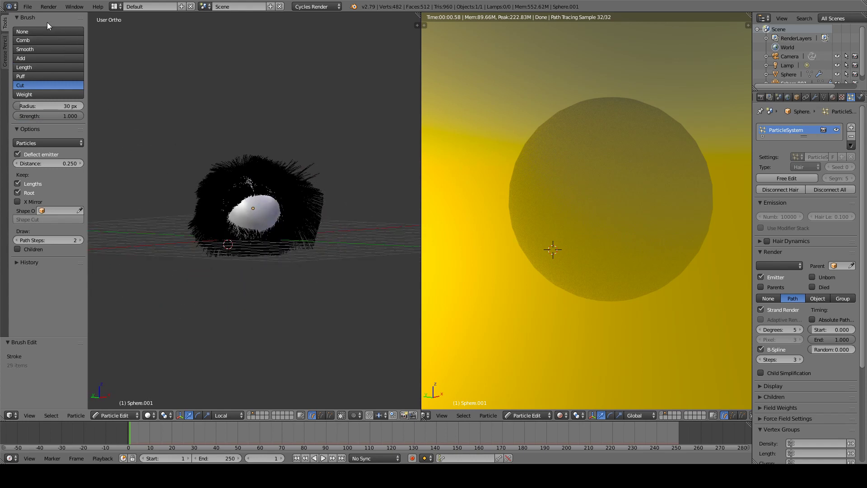
Step: Comb the hairs downward over the back and both sides of the sphere around the bald patch
{"action": "left_click", "coordinate": [43, 41]}
{"action": "mouse_move", "coordinate": [227, 176]}
{"action": "left_mouse_down"}
{"action": "mouse_move", "coordinate": [191, 250]}
{"action": "mouse_move", "coordinate": [223, 185]}
{"action": "mouse_move", "coordinate": [310, 221]}
{"action": "mouse_move", "coordinate": [201, 186]}
{"action": "mouse_move", "coordinate": [181, 262]}
{"action": "left_mouse_up"}
{"action": "mouse_move", "coordinate": [219, 199]}
{"action": "middle_mouse_down"}
{"action": "mouse_move", "coordinate": [260, 207]}
{"action": "mouse_move", "coordinate": [261, 221]}
{"action": "mouse_move", "coordinate": [274, 220]}
{"action": "middle_mouse_up"}
{"action": "left_click_drag", "start_coordinate": [225, 197], "coordinate": [215, 227]}
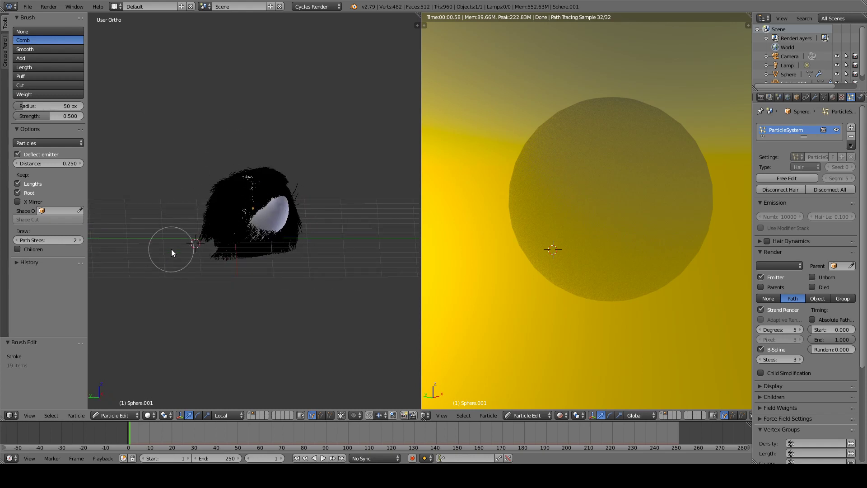
{"action": "middle_click_drag", "start_coordinate": [209, 215], "coordinate": [250, 195]}
{"action": "left_click_drag", "start_coordinate": [284, 190], "coordinate": [292, 247]}
{"action": "left_click_drag", "start_coordinate": [298, 201], "coordinate": [293, 252]}
{"action": "scroll", "coordinate": [302, 242], "scroll_direction": "up", "scroll_amount": 3}
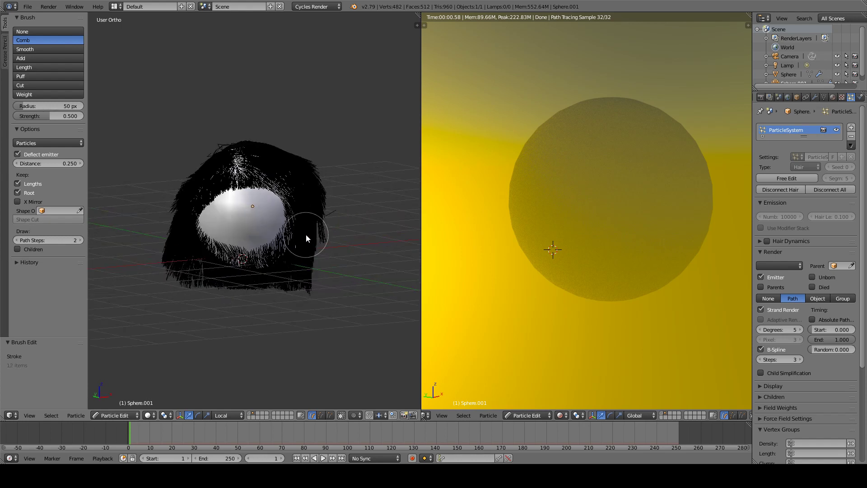
Step: Even out the hairs hanging on both sides of the bald patch with downward Smooth brush strokes
{"action": "left_click", "coordinate": [39, 50]}
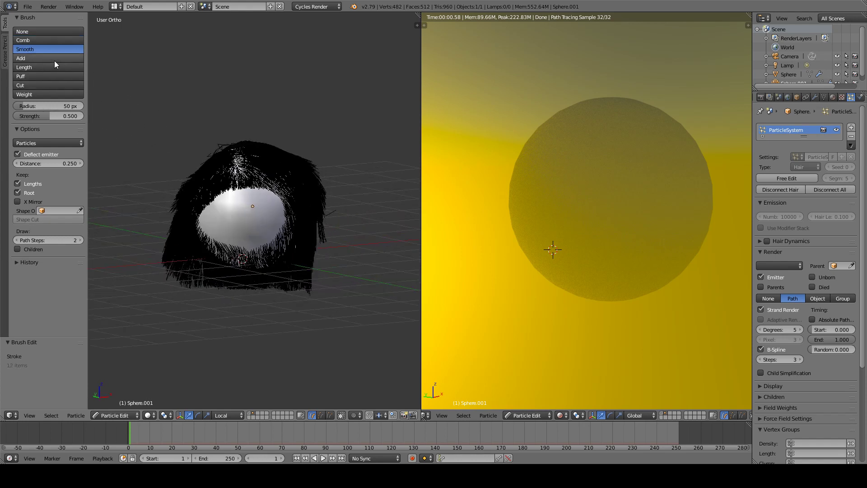
{"action": "left_click_drag", "start_coordinate": [167, 209], "coordinate": [149, 294]}
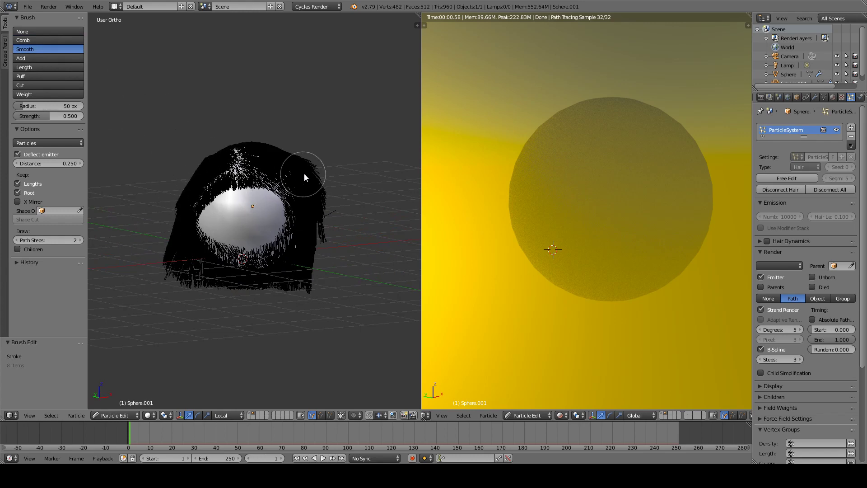
{"action": "left_click_drag", "start_coordinate": [306, 172], "coordinate": [313, 307]}
{"action": "mouse_move", "coordinate": [175, 185]}
{"action": "left_mouse_down"}
{"action": "mouse_move", "coordinate": [167, 283]}
{"action": "mouse_move", "coordinate": [174, 274]}
{"action": "left_mouse_up"}
Step: Smooth the hairs over the sphere's back and crown from a side view, stroking away from the bald patch
{"action": "middle_click_drag", "start_coordinate": [174, 274], "coordinate": [300, 215]}
{"action": "left_click_drag", "start_coordinate": [222, 177], "coordinate": [167, 273]}
{"action": "mouse_move", "coordinate": [212, 165]}
{"action": "left_mouse_down"}
{"action": "mouse_move", "coordinate": [166, 229]}
{"action": "mouse_move", "coordinate": [193, 220]}
{"action": "left_mouse_up"}
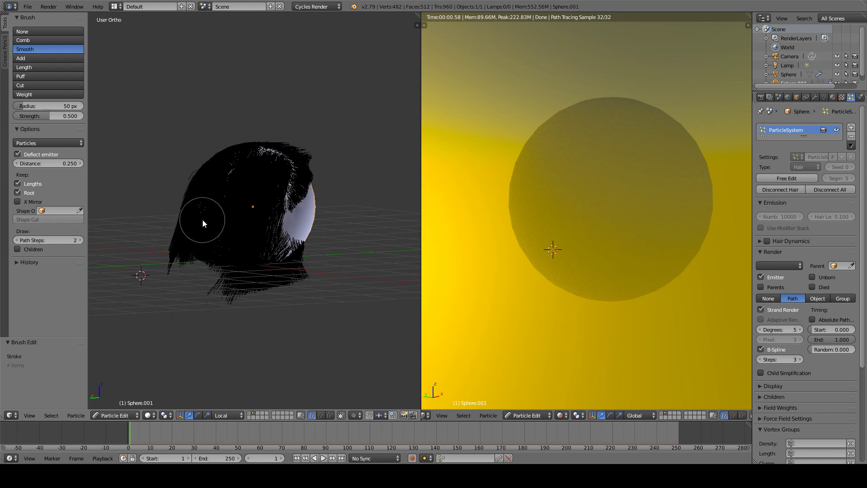
{"action": "left_click_drag", "start_coordinate": [230, 153], "coordinate": [164, 203]}
{"action": "mouse_move", "coordinate": [281, 165]}
{"action": "left_mouse_down"}
{"action": "mouse_move", "coordinate": [246, 228]}
{"action": "mouse_move", "coordinate": [310, 178]}
{"action": "mouse_move", "coordinate": [254, 225]}
{"action": "mouse_move", "coordinate": [247, 185]}
{"action": "left_mouse_up"}
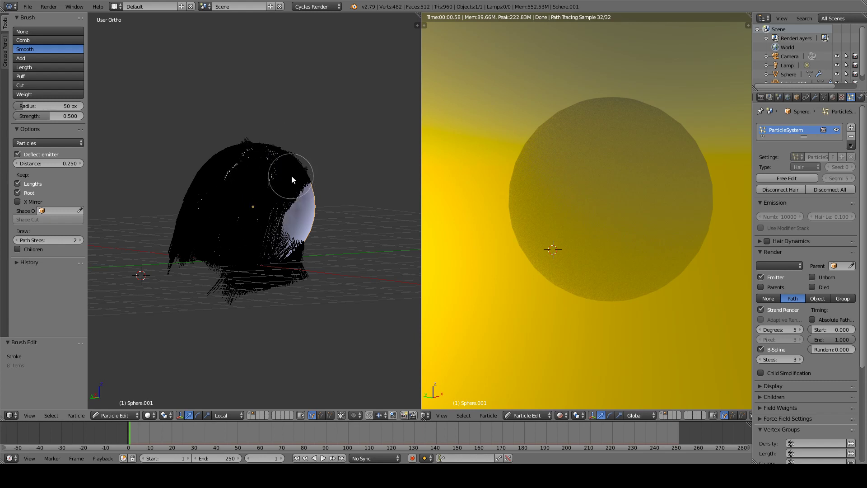
Step: Smooth the hairs above the bald patch and along the lower fringe of the sphere
{"action": "middle_click_drag", "start_coordinate": [291, 176], "coordinate": [183, 177]}
{"action": "mouse_move", "coordinate": [252, 146]}
{"action": "left_mouse_down"}
{"action": "mouse_move", "coordinate": [197, 180]}
{"action": "mouse_move", "coordinate": [176, 207]}
{"action": "left_mouse_up"}
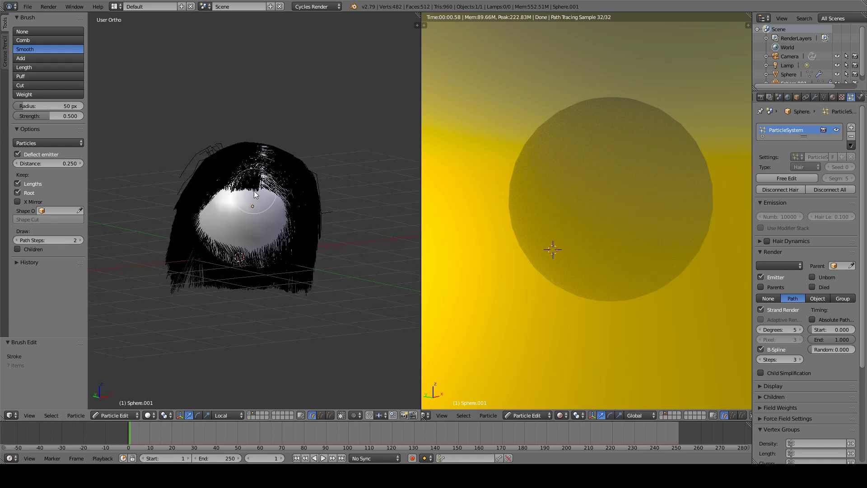
{"action": "left_click_drag", "start_coordinate": [256, 183], "coordinate": [190, 213]}
{"action": "mouse_move", "coordinate": [256, 299]}
{"action": "left_mouse_down"}
{"action": "mouse_move", "coordinate": [183, 253]}
{"action": "mouse_move", "coordinate": [189, 173]}
{"action": "mouse_move", "coordinate": [160, 241]}
{"action": "mouse_move", "coordinate": [166, 269]}
{"action": "left_mouse_up"}
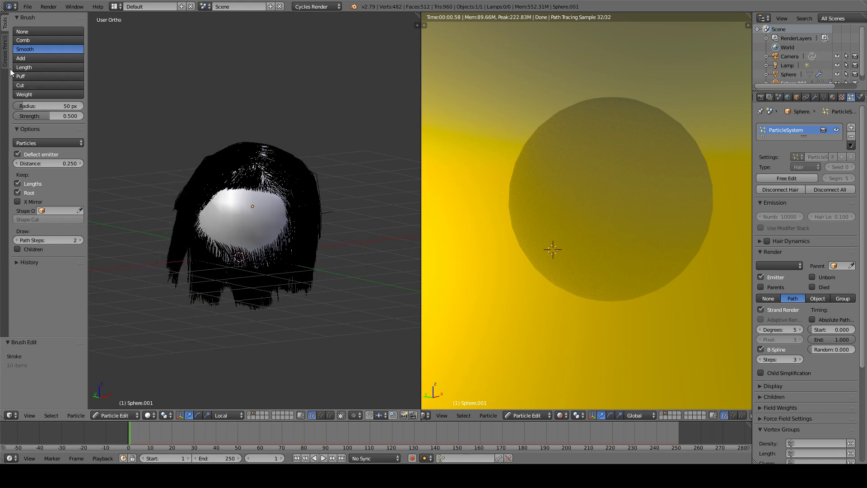
Step: Reshape the lower fringe and side hairs with the Comb brush, sweeping some outward and upward
{"action": "left_click", "coordinate": [28, 41]}
{"action": "mouse_move", "coordinate": [208, 254]}
{"action": "left_mouse_down"}
{"action": "mouse_move", "coordinate": [177, 245]}
{"action": "mouse_move", "coordinate": [183, 303]}
{"action": "left_mouse_up"}
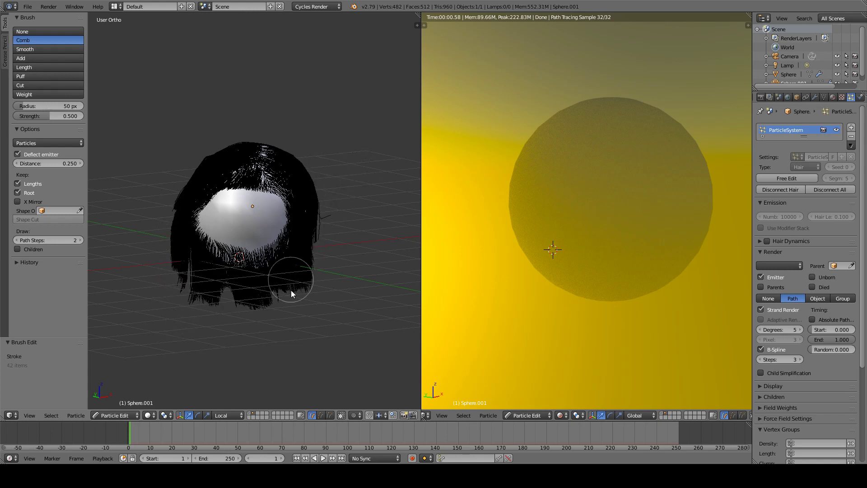
{"action": "mouse_move", "coordinate": [316, 221]}
{"action": "left_mouse_down"}
{"action": "mouse_move", "coordinate": [323, 298]}
{"action": "mouse_move", "coordinate": [307, 180]}
{"action": "mouse_move", "coordinate": [307, 270]}
{"action": "mouse_move", "coordinate": [306, 164]}
{"action": "mouse_move", "coordinate": [170, 142]}
{"action": "mouse_move", "coordinate": [229, 135]}
{"action": "mouse_move", "coordinate": [158, 154]}
{"action": "mouse_move", "coordinate": [127, 186]}
{"action": "mouse_move", "coordinate": [296, 178]}
{"action": "mouse_move", "coordinate": [352, 189]}
{"action": "mouse_move", "coordinate": [332, 172]}
{"action": "left_mouse_up"}
{"action": "mouse_move", "coordinate": [332, 171]}
{"action": "middle_mouse_down"}
{"action": "mouse_move", "coordinate": [389, 158]}
{"action": "mouse_move", "coordinate": [247, 147]}
{"action": "middle_mouse_up"}
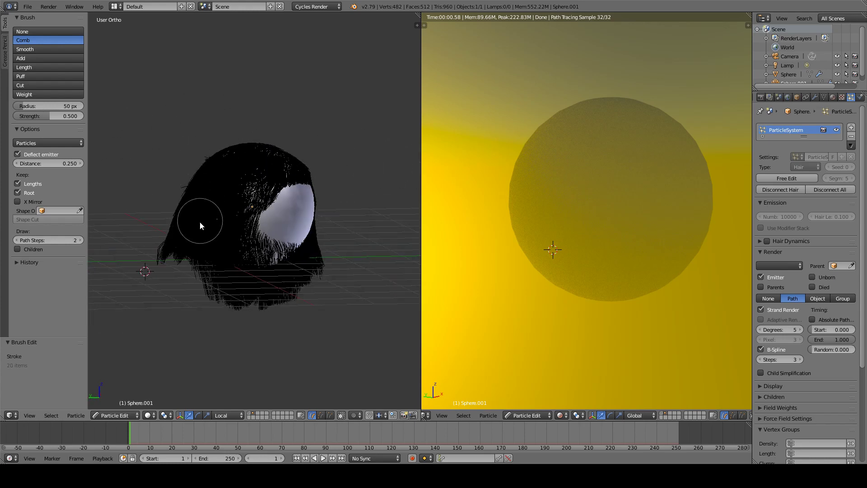
{"action": "mouse_move", "coordinate": [199, 228]}
{"action": "left_mouse_down"}
{"action": "mouse_move", "coordinate": [199, 304]}
{"action": "mouse_move", "coordinate": [163, 268]}
{"action": "mouse_move", "coordinate": [213, 324]}
{"action": "mouse_move", "coordinate": [173, 241]}
{"action": "mouse_move", "coordinate": [224, 293]}
{"action": "mouse_move", "coordinate": [180, 202]}
{"action": "mouse_move", "coordinate": [229, 259]}
{"action": "mouse_move", "coordinate": [197, 197]}
{"action": "mouse_move", "coordinate": [202, 267]}
{"action": "mouse_move", "coordinate": [238, 271]}
{"action": "mouse_move", "coordinate": [255, 242]}
{"action": "left_mouse_up"}
Step: Return the sphere to Object Mode and examine the combed fur from another angle in the rendered view
{"action": "middle_click_drag", "start_coordinate": [256, 242], "coordinate": [176, 377]}
{"action": "left_click", "coordinate": [115, 414]}
{"action": "left_click", "coordinate": [130, 405]}
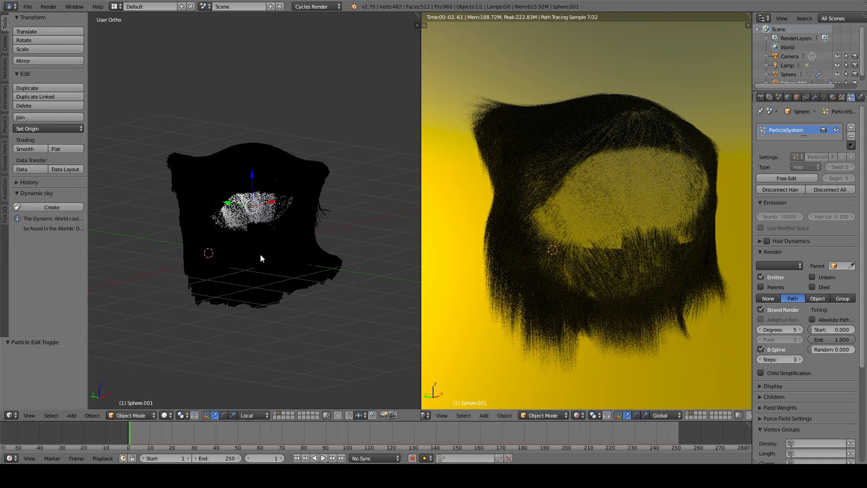
{"action": "middle_click_drag", "start_coordinate": [617, 183], "coordinate": [677, 290]}
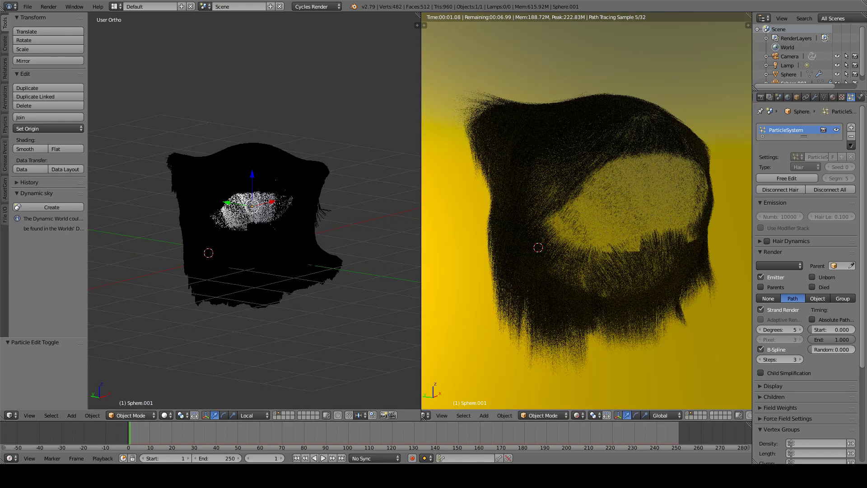